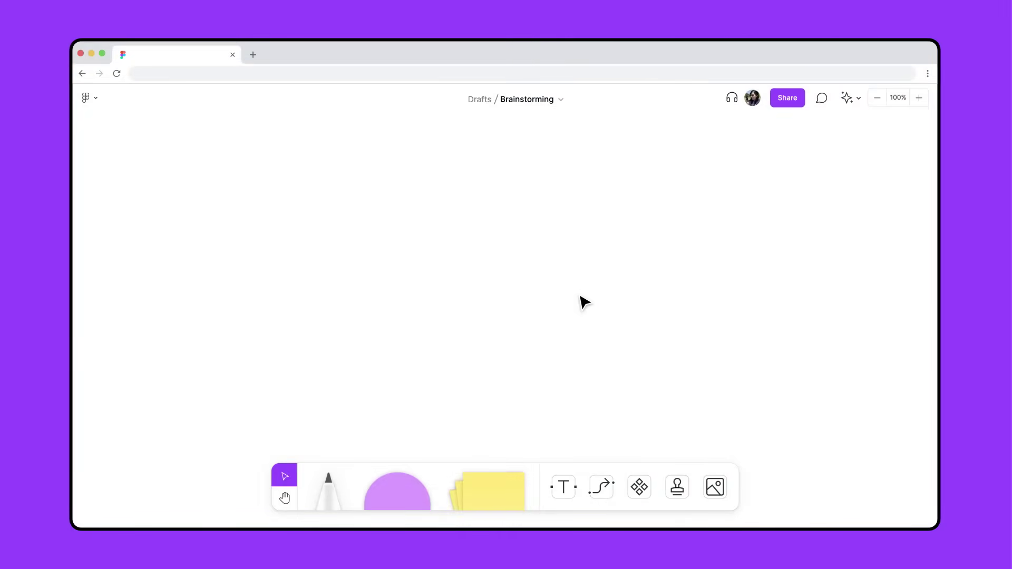
- Draw the Search heading rectangle with an orange fill and Title text style
key("r")
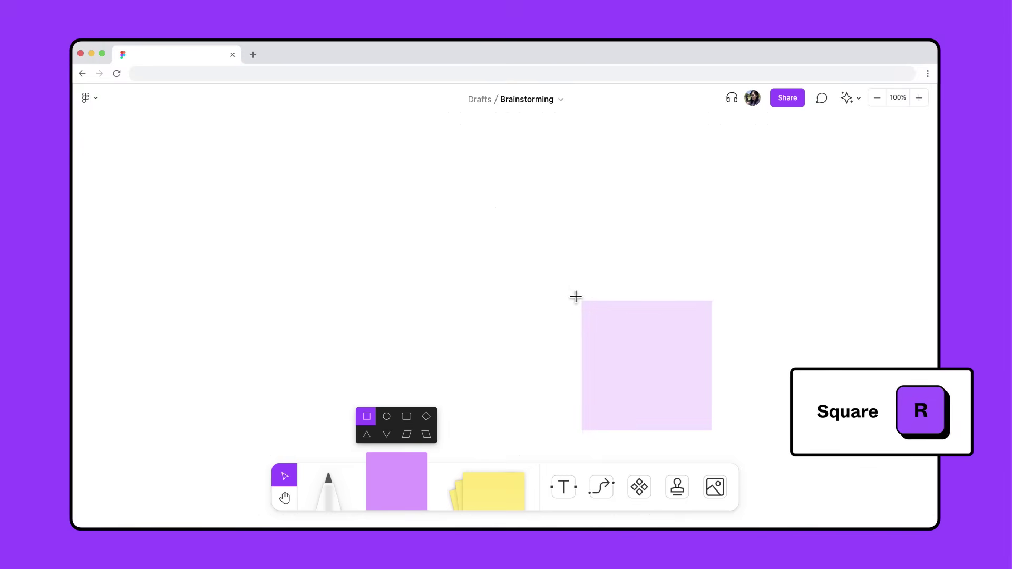
left_click_drag(325, 182, 821, 268)
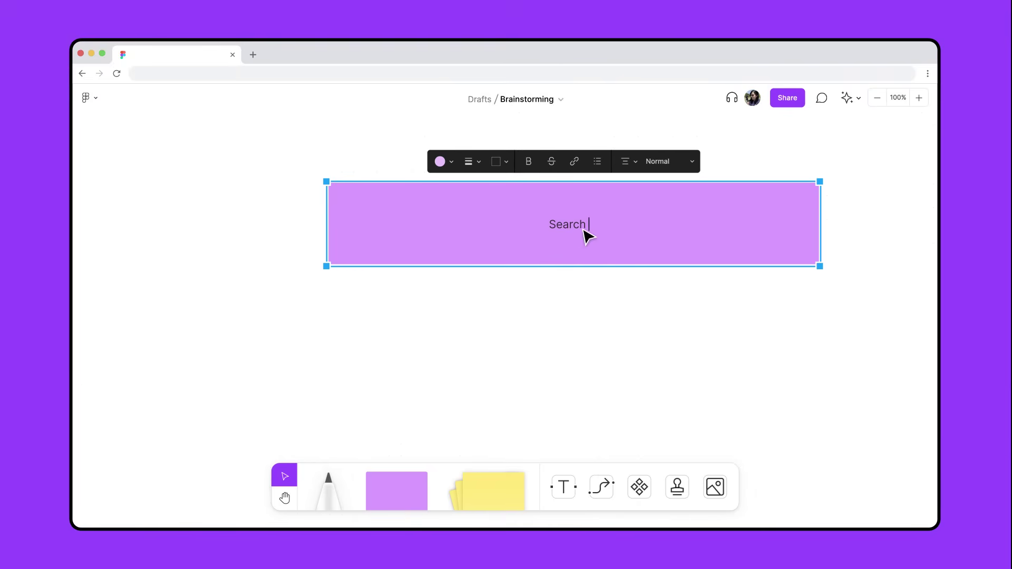
left_click(443, 163)
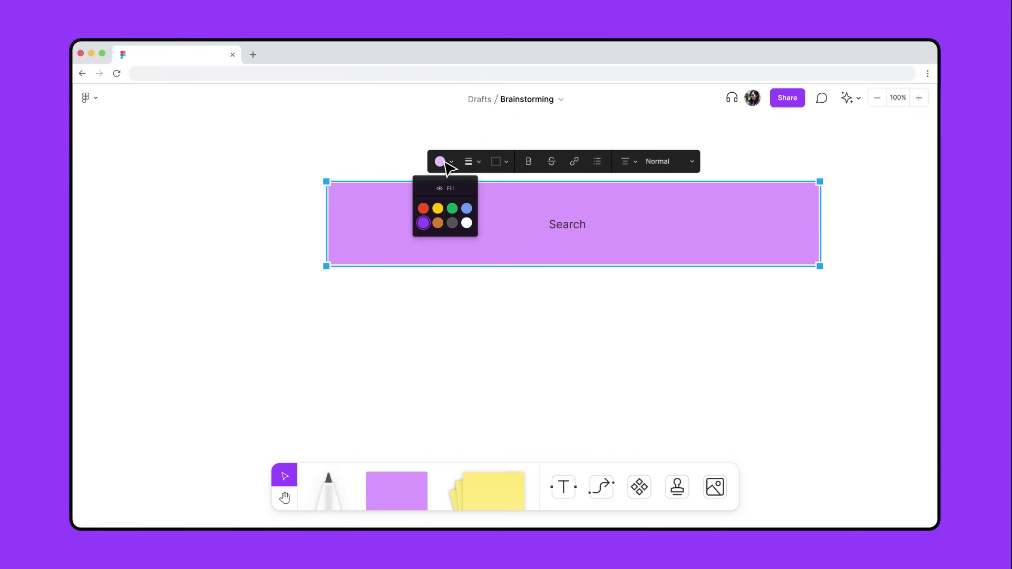
left_click(424, 209)
left_click(672, 165)
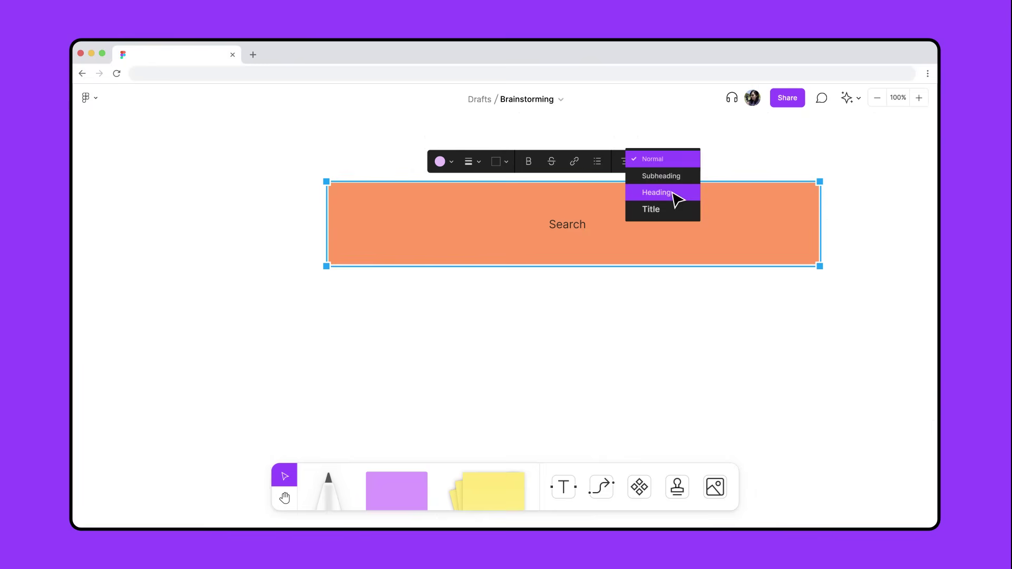
left_click(674, 214)
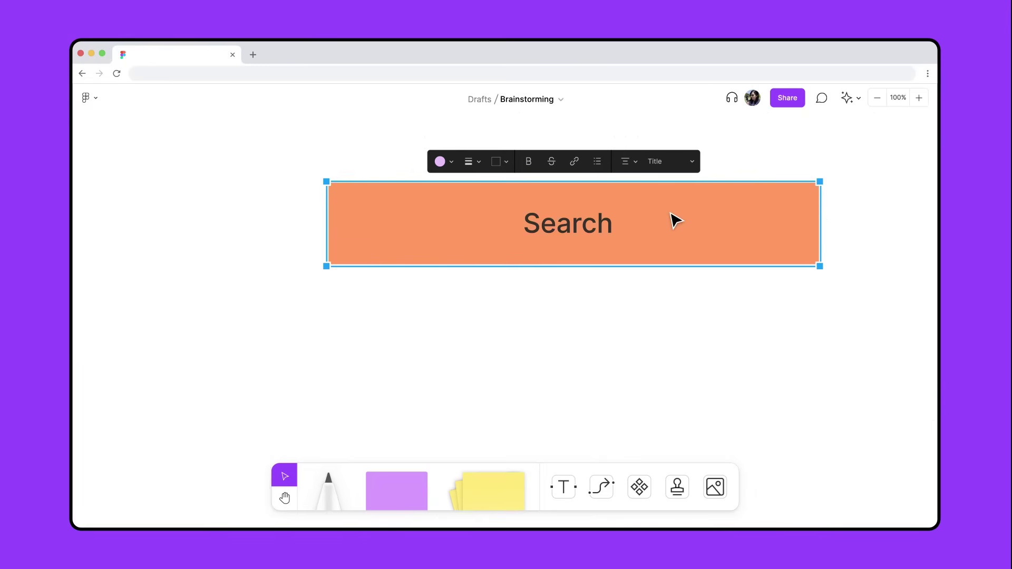
- Add two Subheading stickies below: 'Add suggested keywords?' and 'Add search bar on the home screen'
left_click_drag(497, 475, 409, 373)
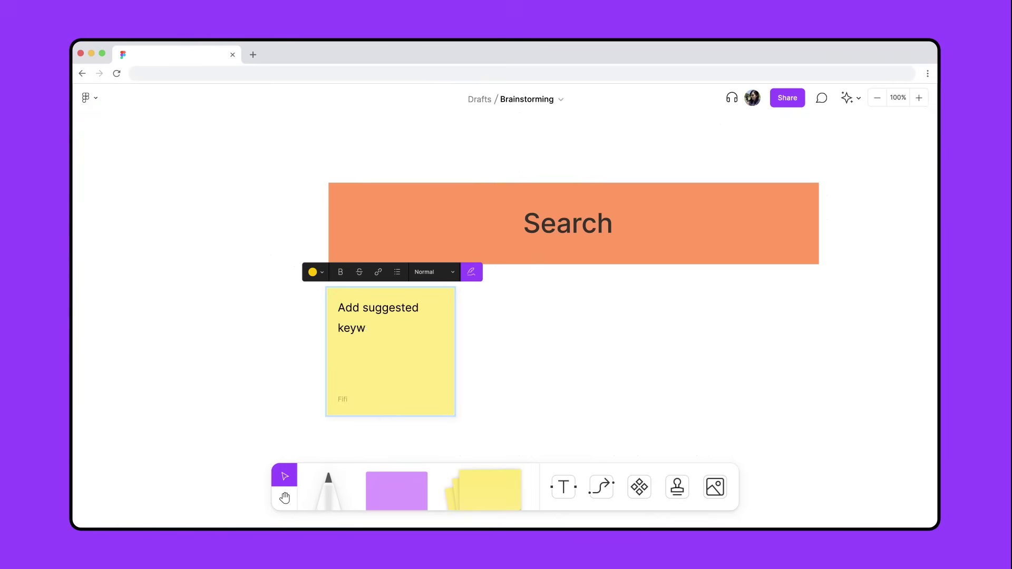
left_click(439, 273)
left_click(420, 289)
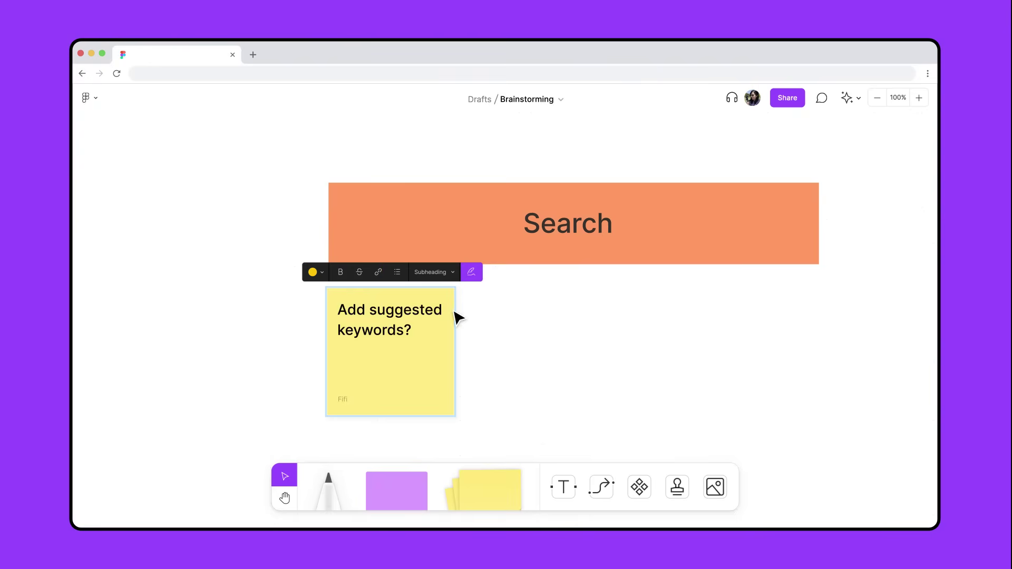
left_click(471, 350)
type("Add search bar on the home screen")
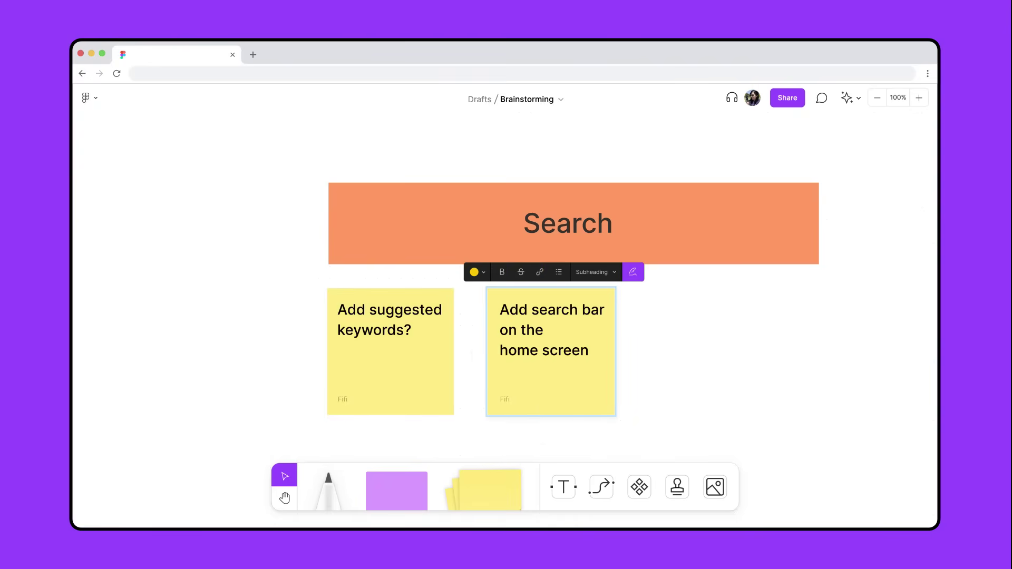
left_click(474, 355)
key("space")
left_click_drag(470, 356, 181, 354)
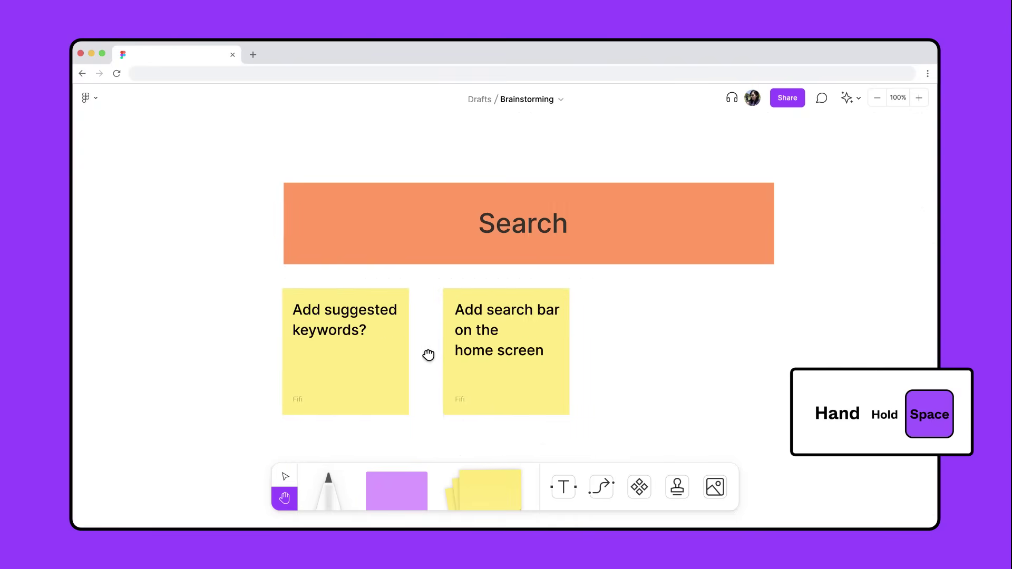
- Draw a straight vertical matrix axis with the Marker
key("minus")
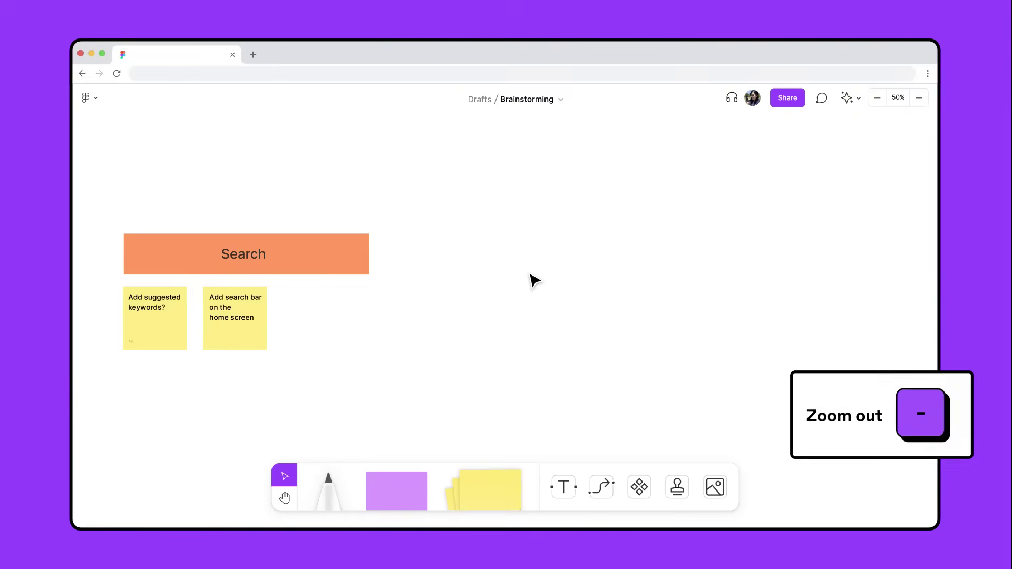
key("m")
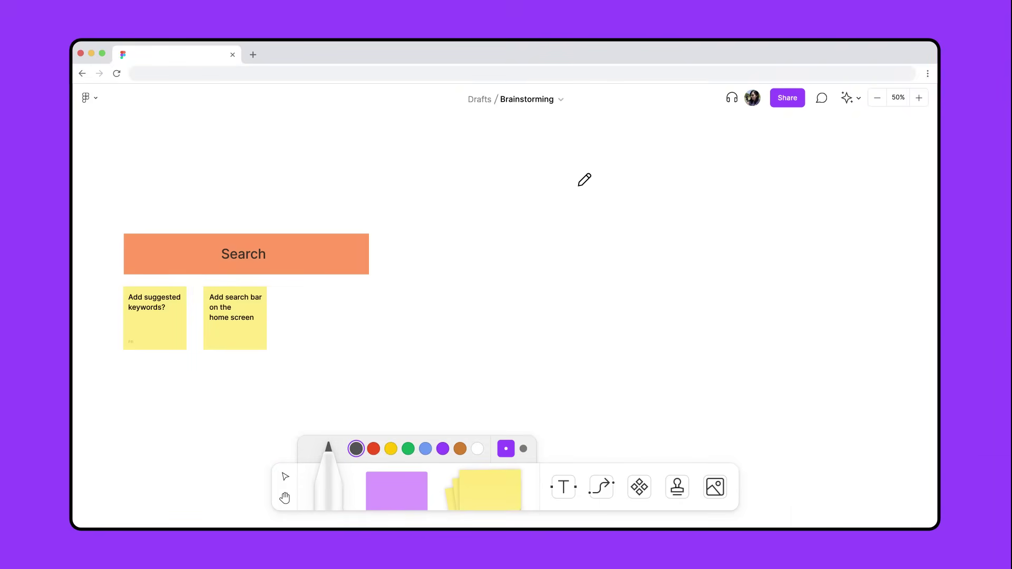
left_click_drag(585, 179, 584, 253)
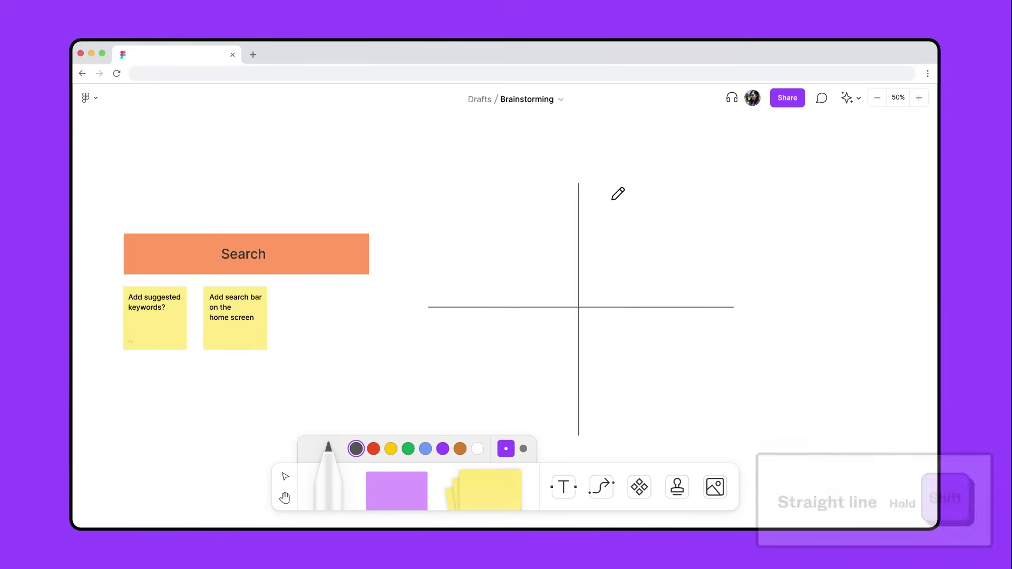
- Label the top of the axis 'High effort' in Subheading style
key("plus")
key("plus")
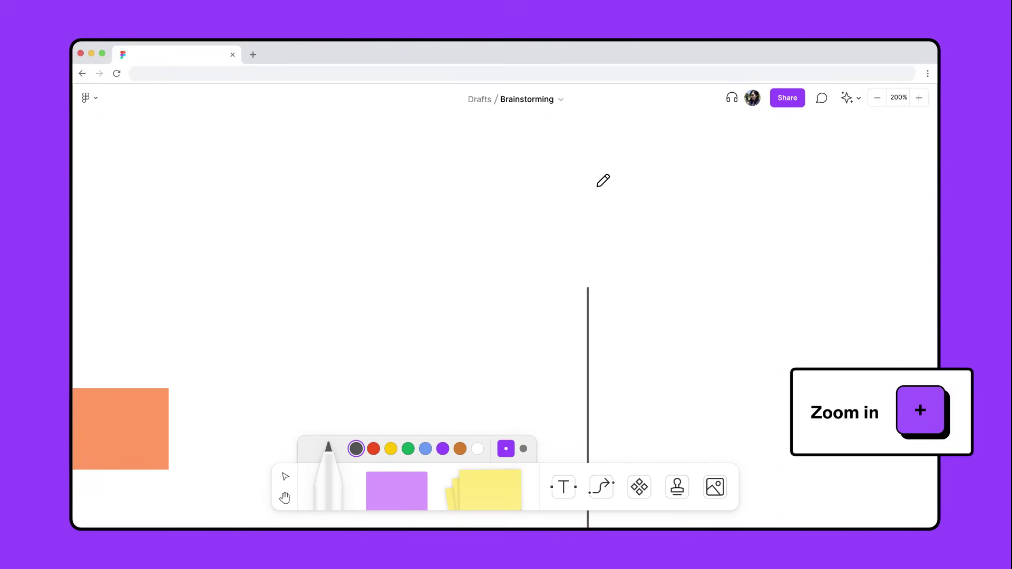
key("t")
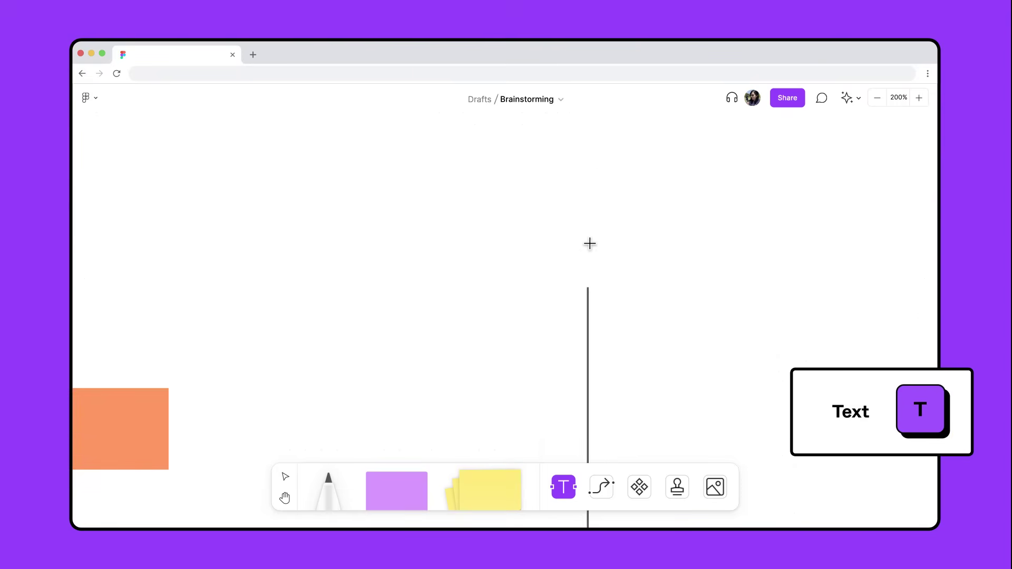
left_click(586, 271)
type("High effort")
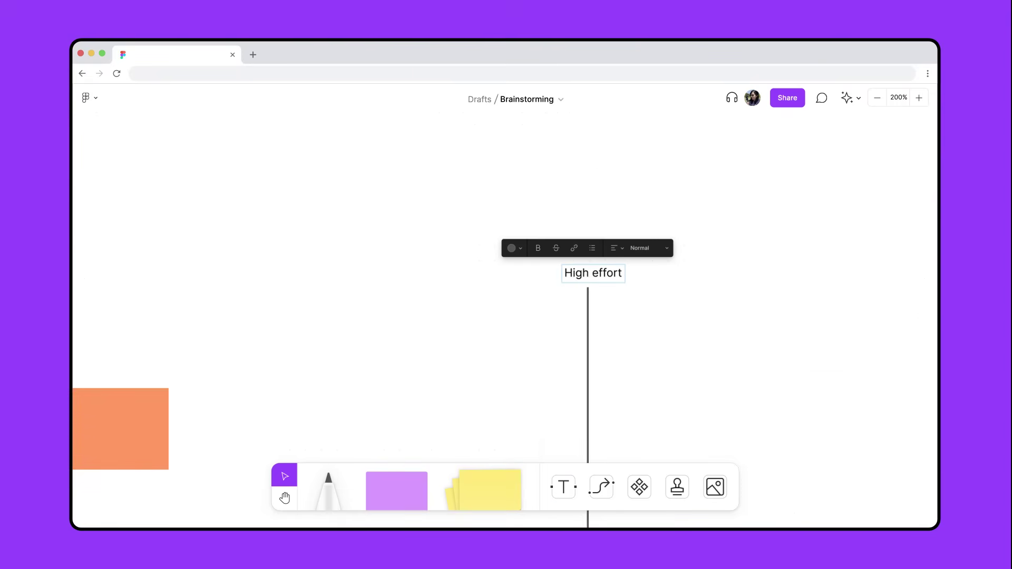
left_click(655, 250)
left_click(633, 267)
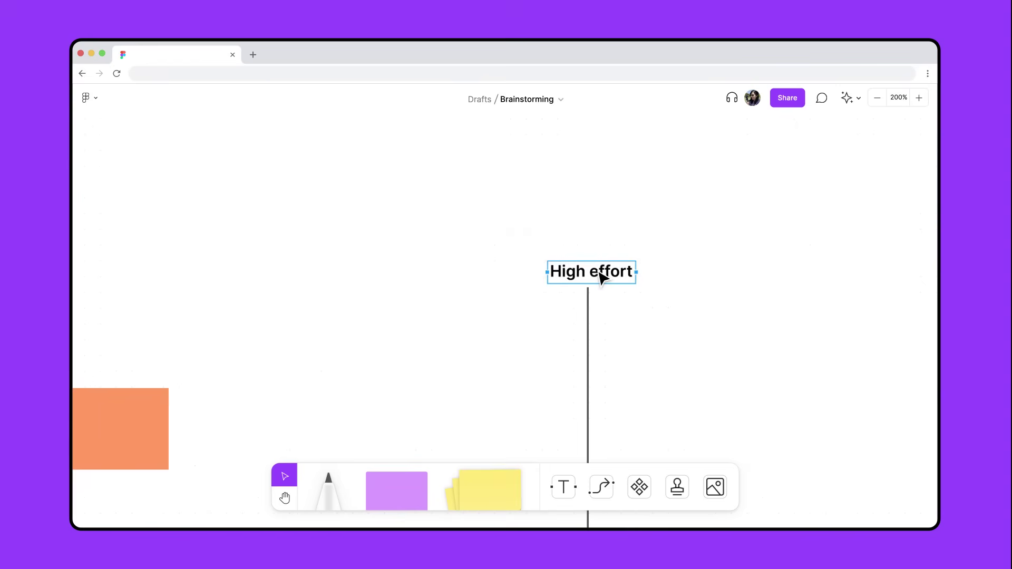
key("minus")
key("minus")
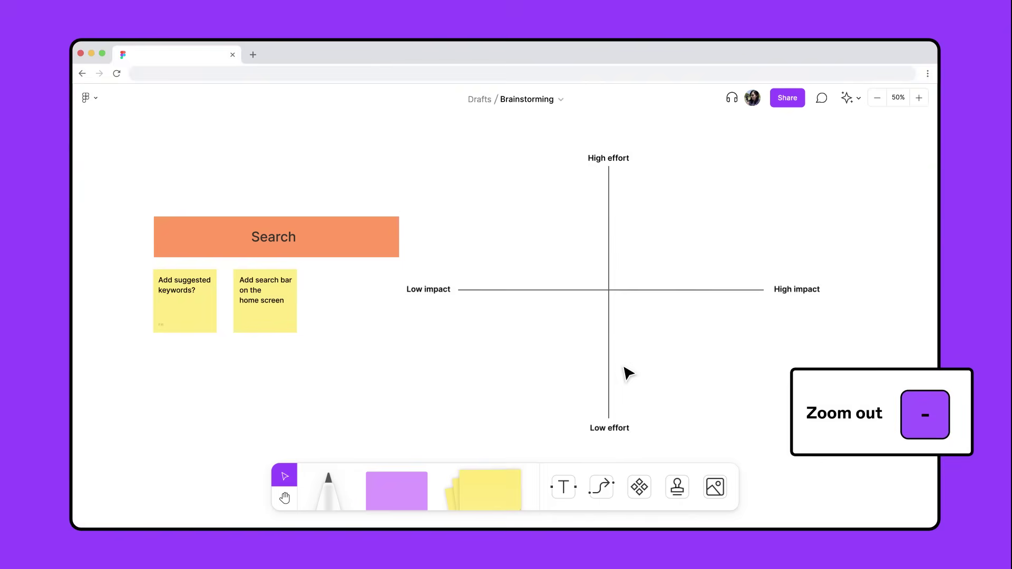
key("h")
- Place the library's Agenda clipboard sticker beside the Search block and enlarge it
left_click_drag(188, 330, 480, 330)
key("v")
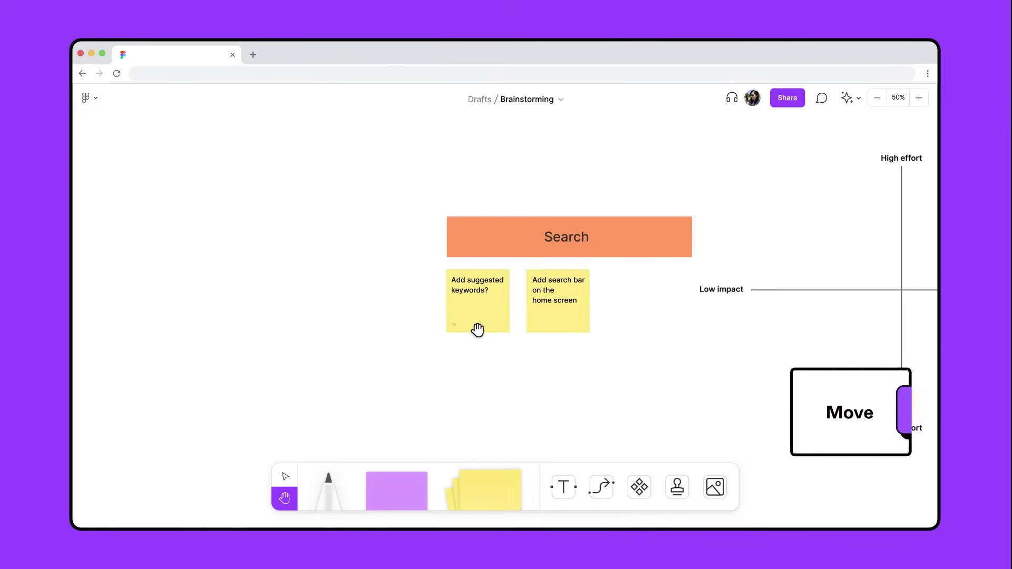
left_click(639, 486)
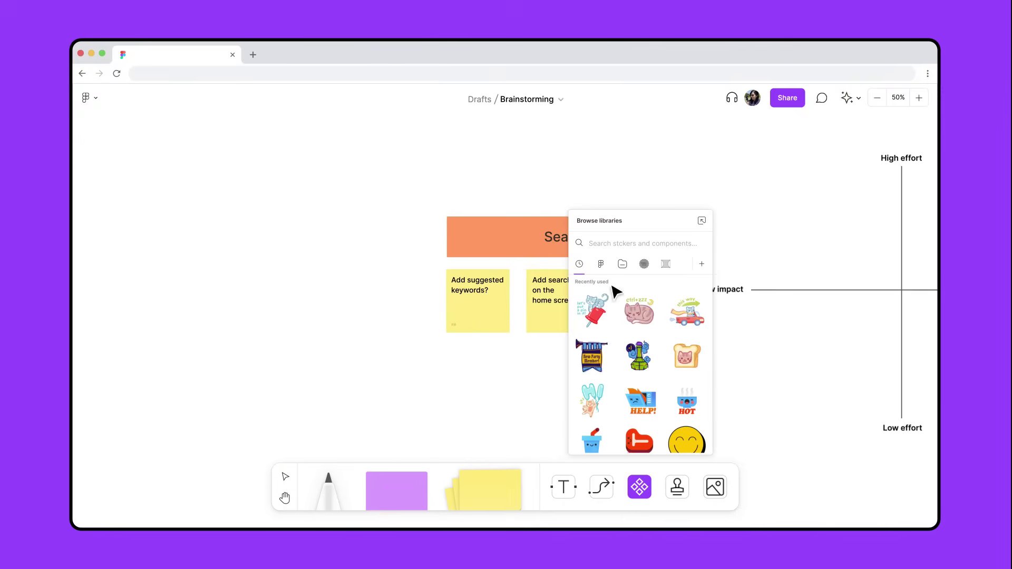
type("Agenda")
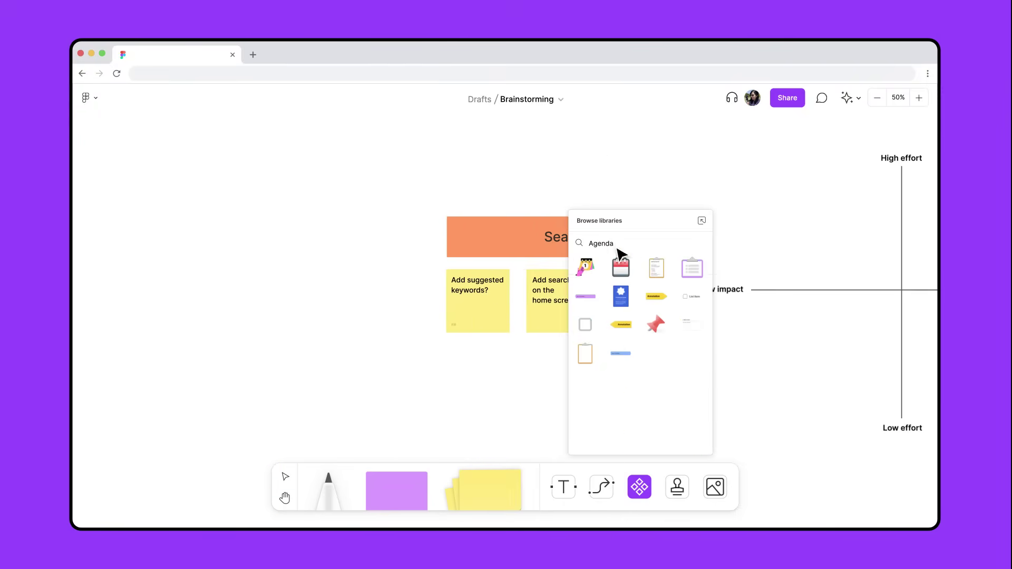
left_click_drag(663, 273, 349, 286)
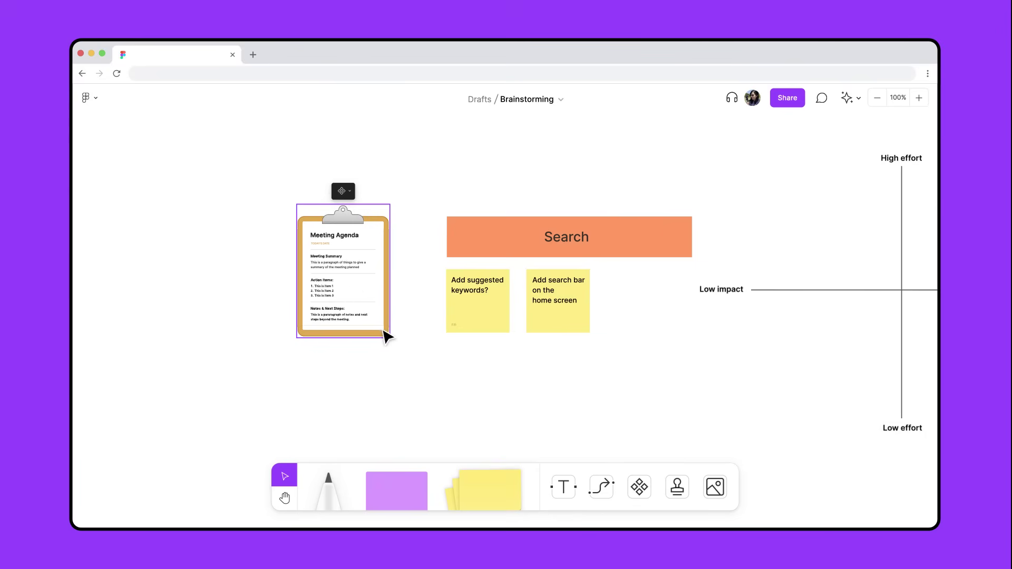
left_click_drag(385, 335, 436, 406)
- Set the clipboard date to 04/21/2021 and write the feature-prioritization summary
key("plus")
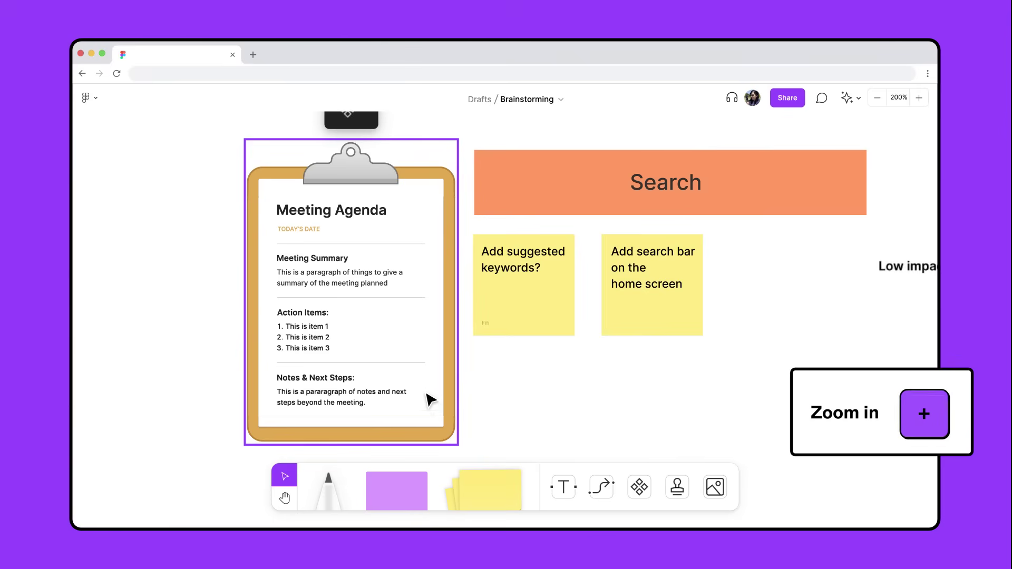
left_click(308, 232)
type("04/21/2021")
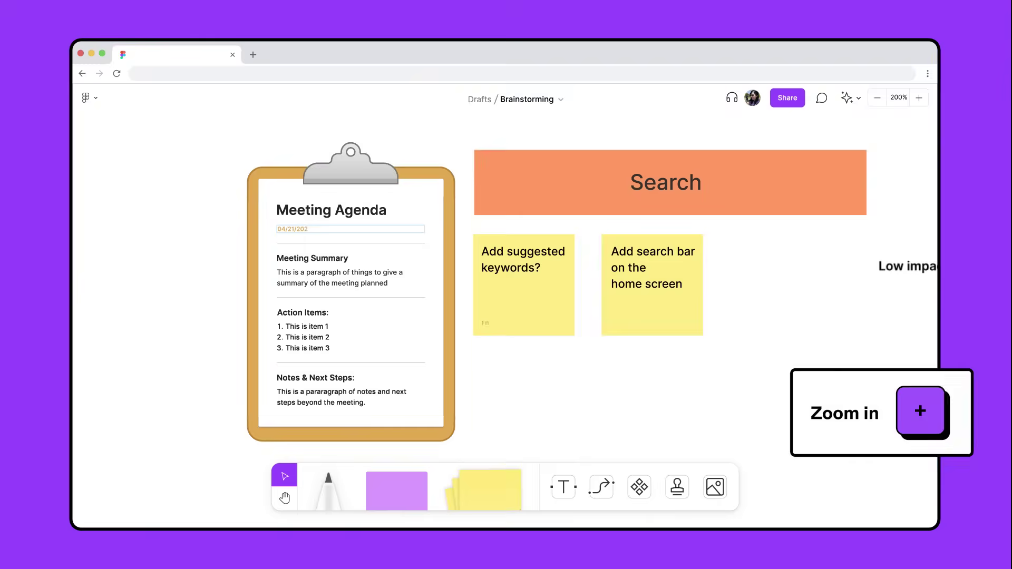
left_click(307, 273)
type("Let's")
type(" to prioritize features that")
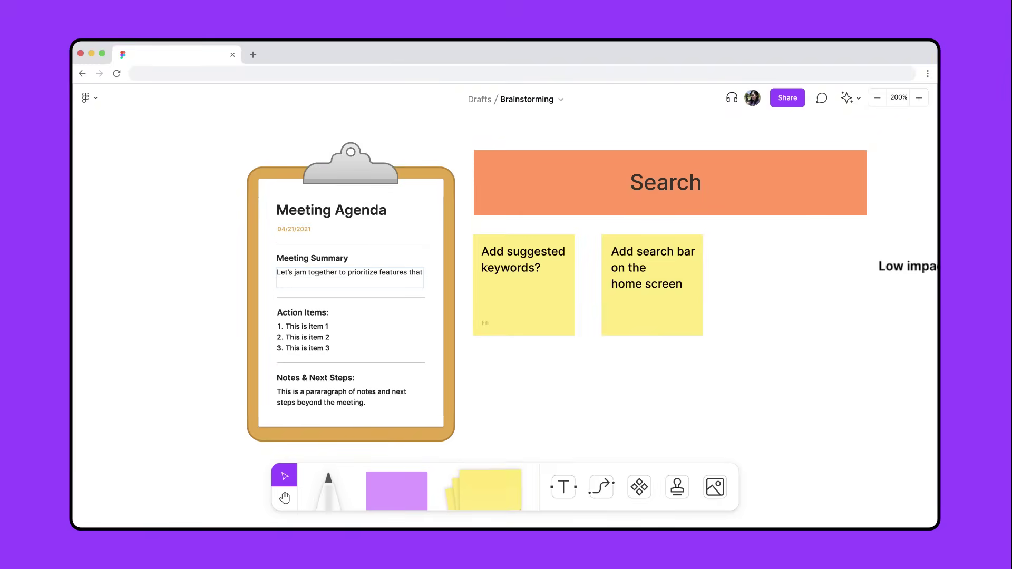
type("urope and the US!")
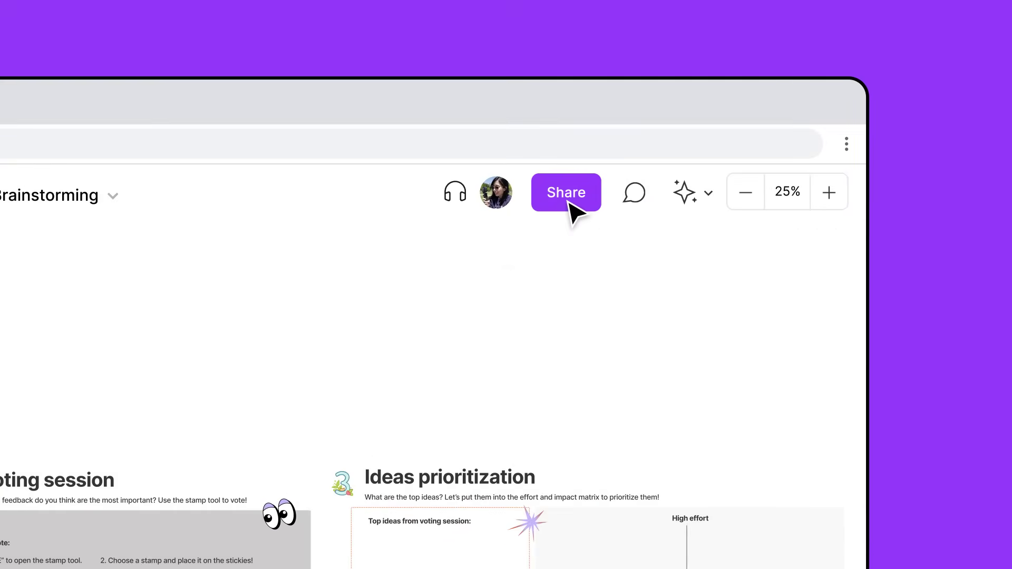
- Copy the board's share link and send collaborators a high-five
left_click(569, 202)
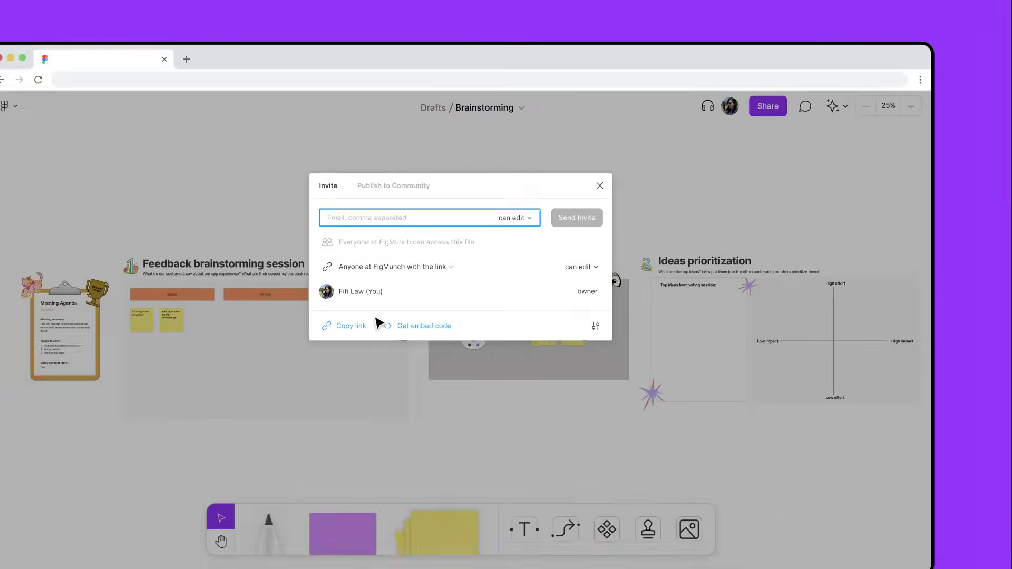
left_click(404, 301)
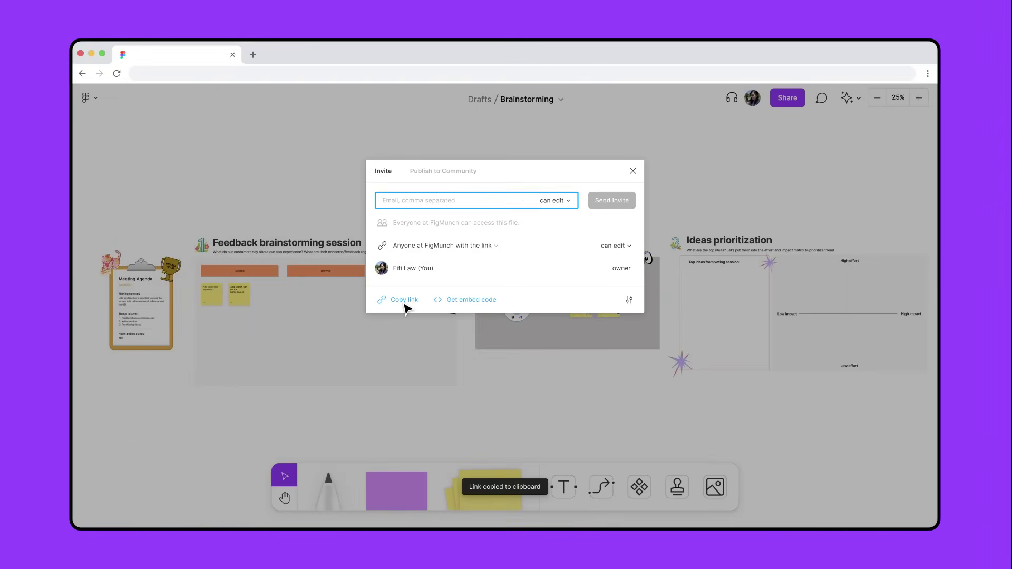
left_click(633, 172)
key("h")
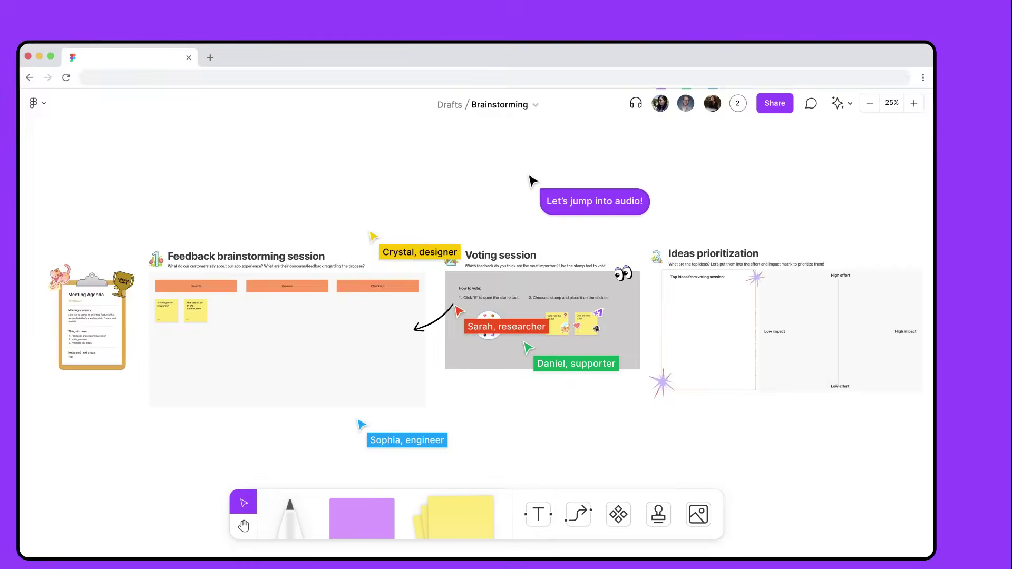
- Join the audio call and zoom in until the Meeting Agenda clipboard is readable
left_click(310, 204)
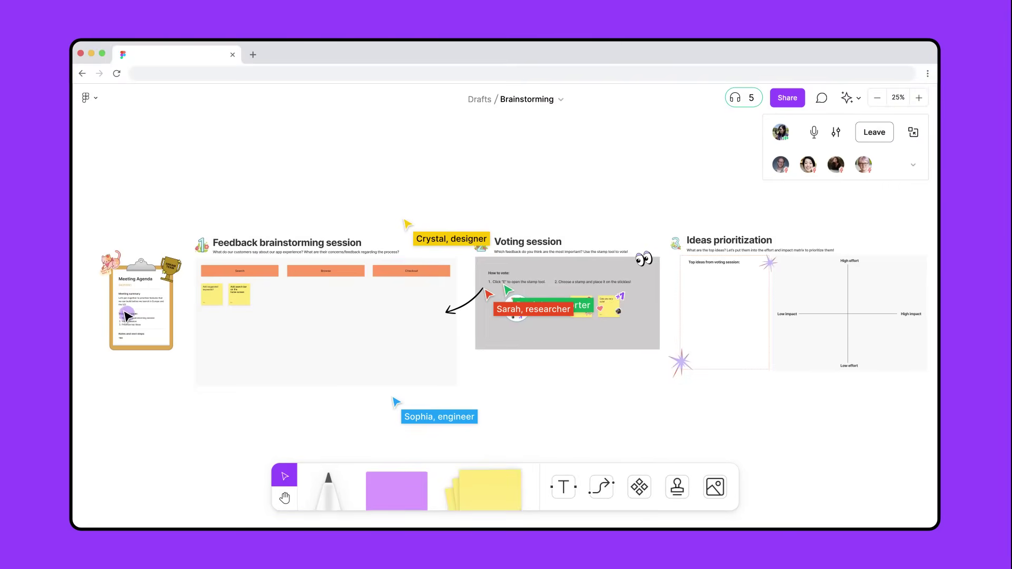
key("plus")
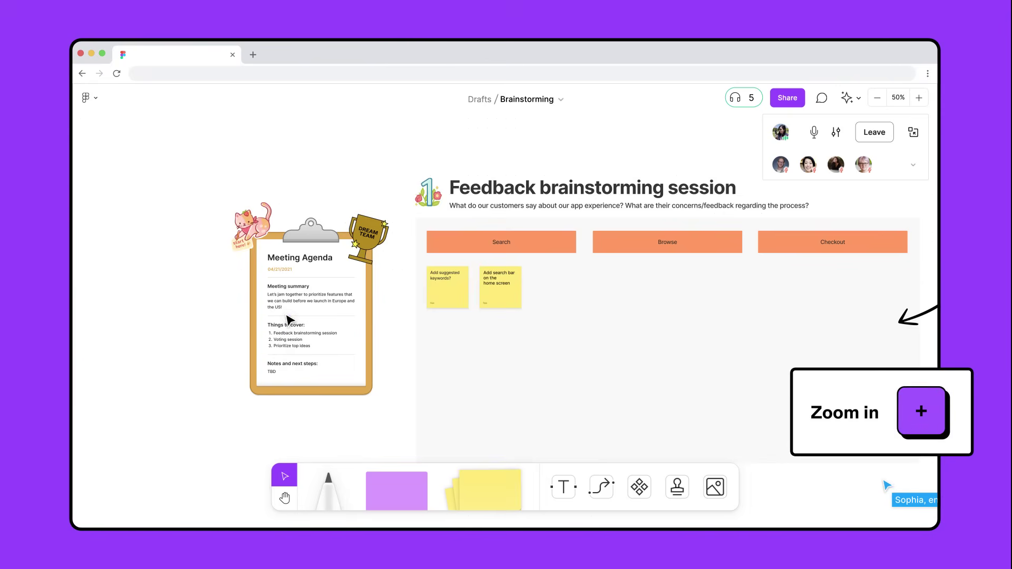
key("plus")
key("plus")
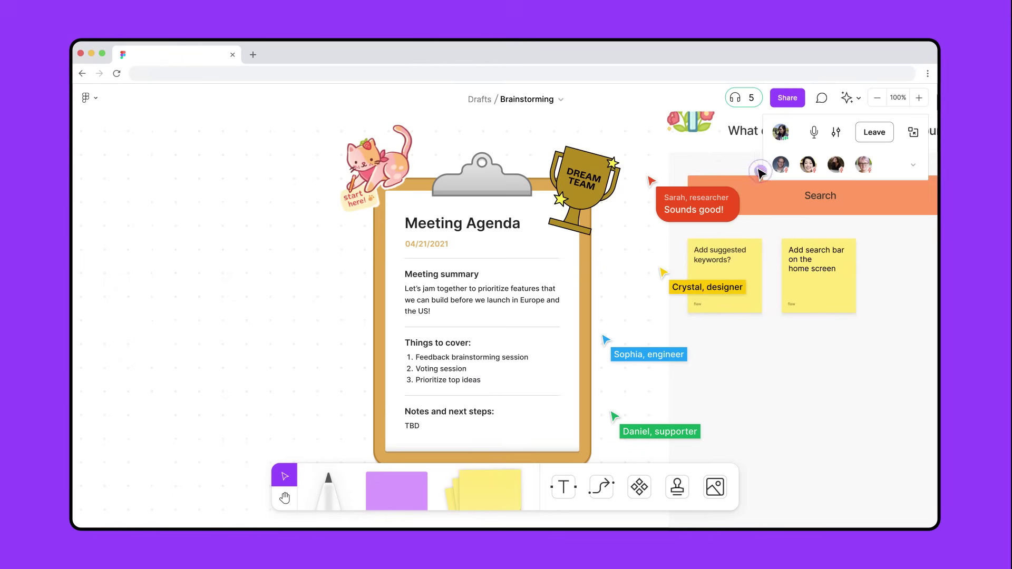
- Start the 15-minute Timer and follow Crystal, the designer, around the board
left_click(846, 99)
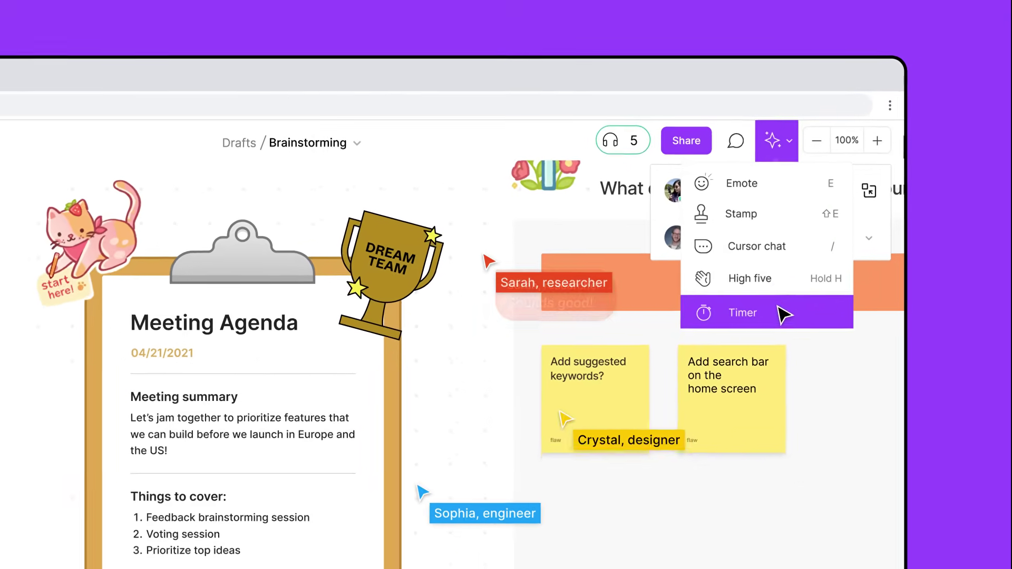
left_click(775, 324)
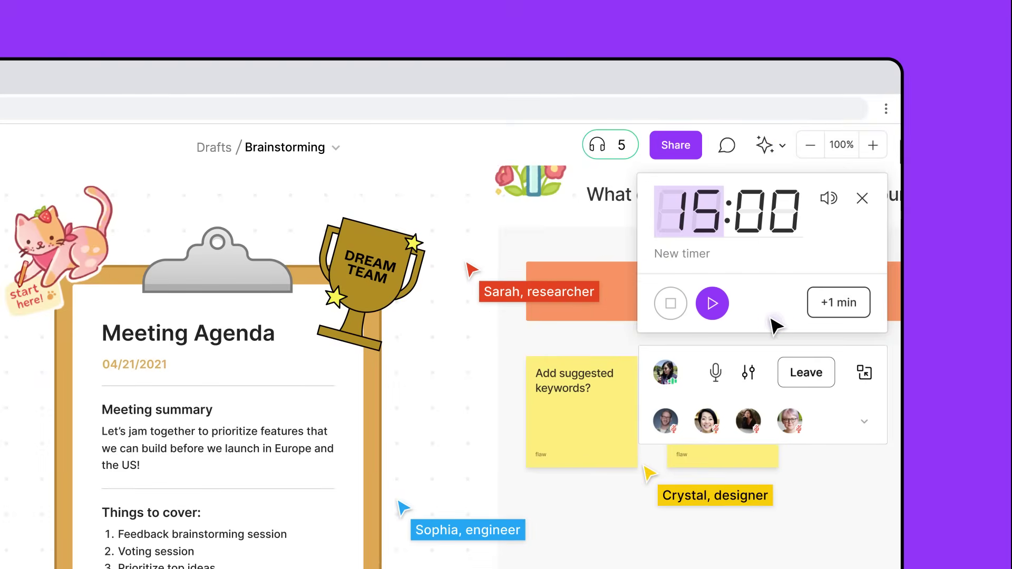
left_click(713, 303)
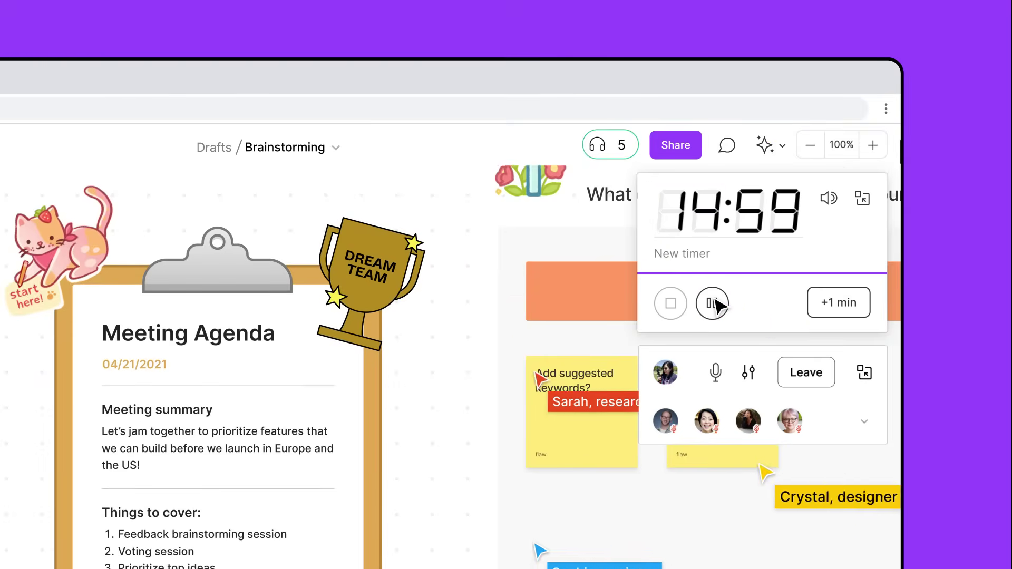
left_click(706, 422)
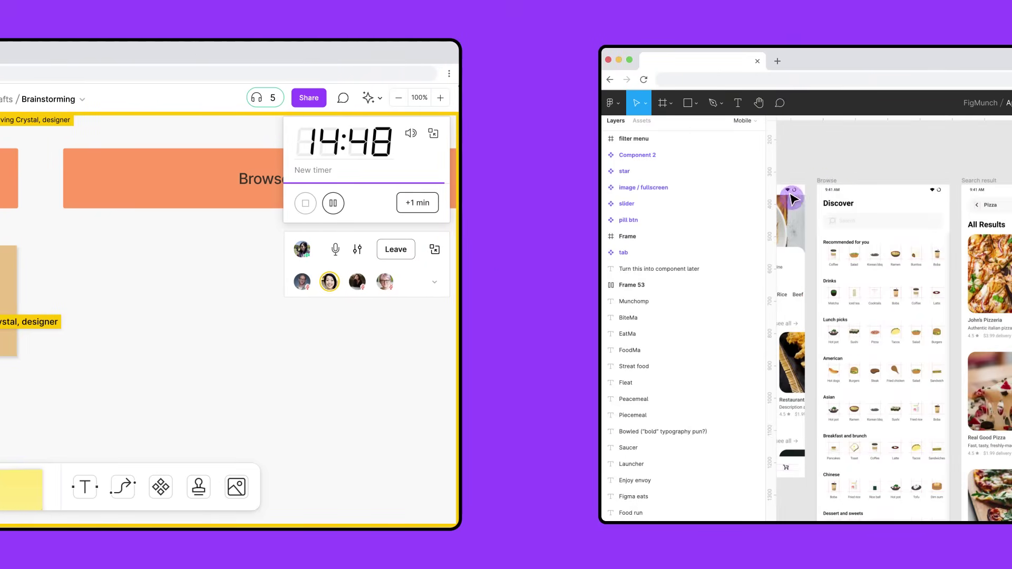
- Copy the Browse phone screen and paste it below the search stickies
left_click(831, 181)
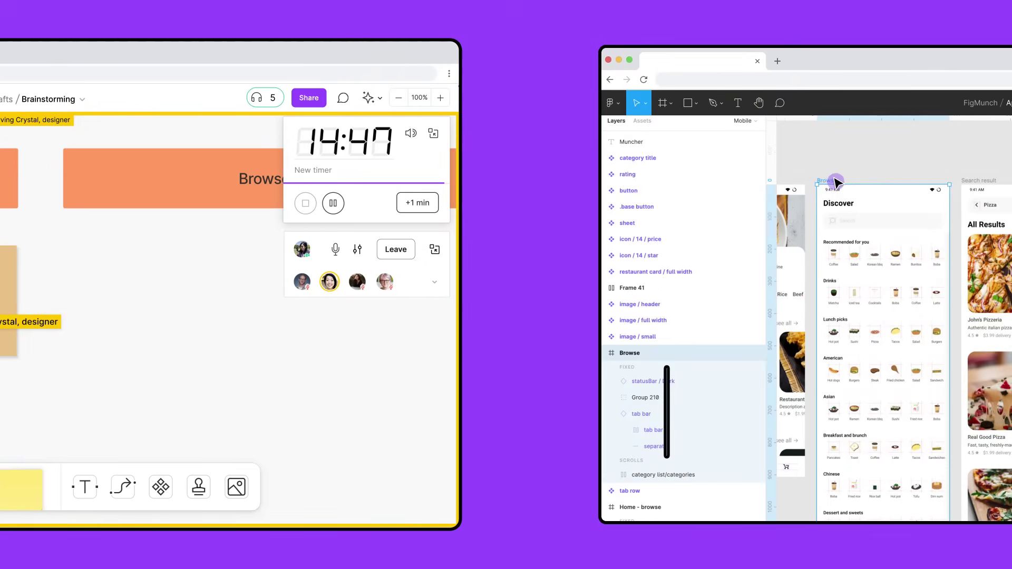
key("ctrl+c")
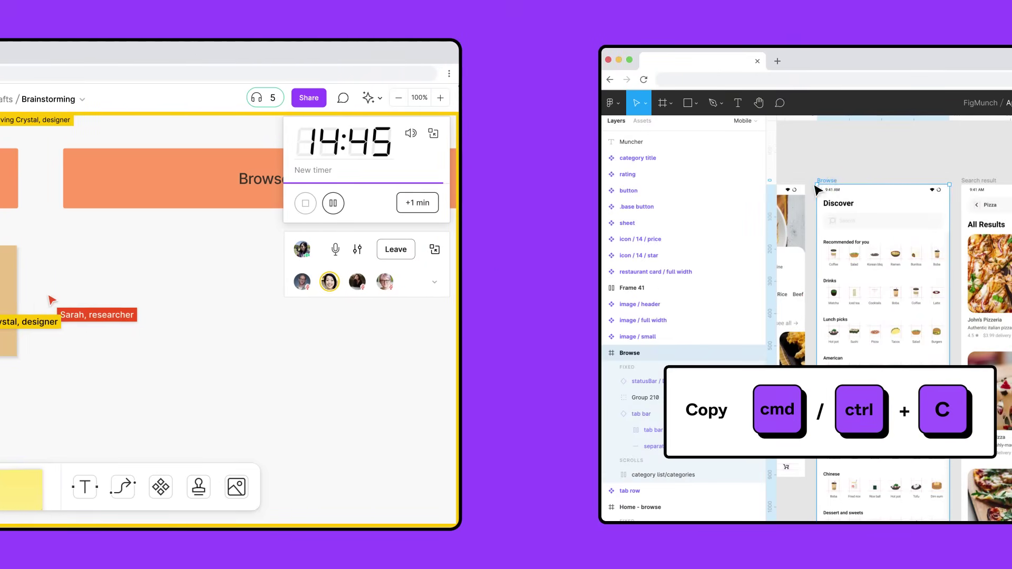
key("space")
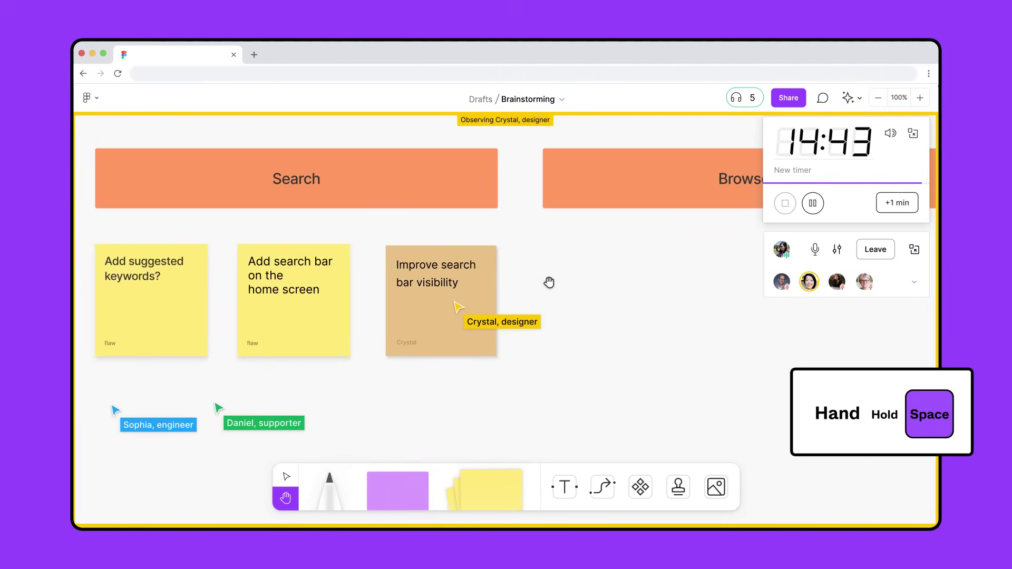
left_click_drag(546, 283, 546, 170)
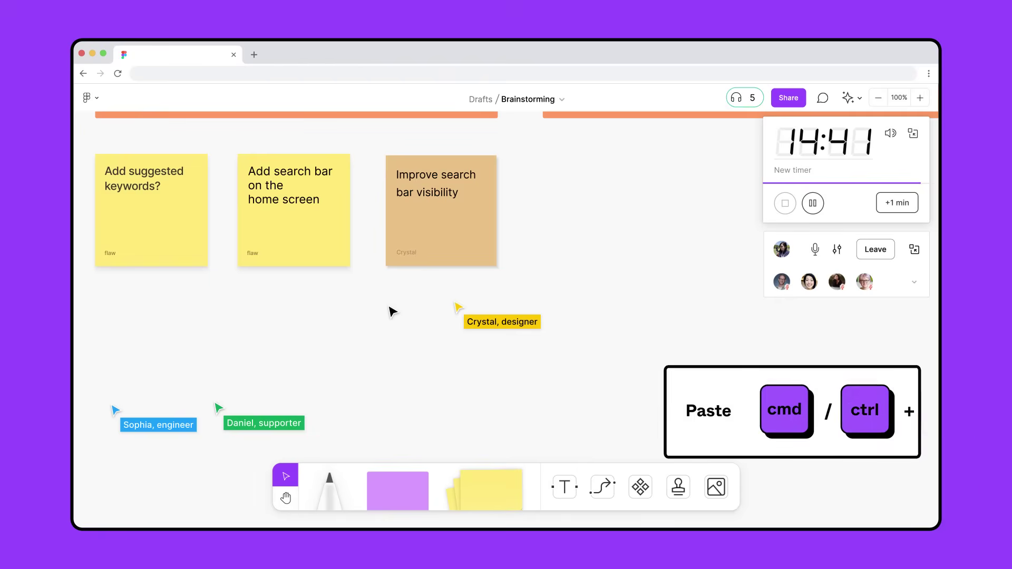
key("ctrl+v")
- Circle the pasted screen's search bar with the red marker
left_click(331, 490)
left_click(375, 449)
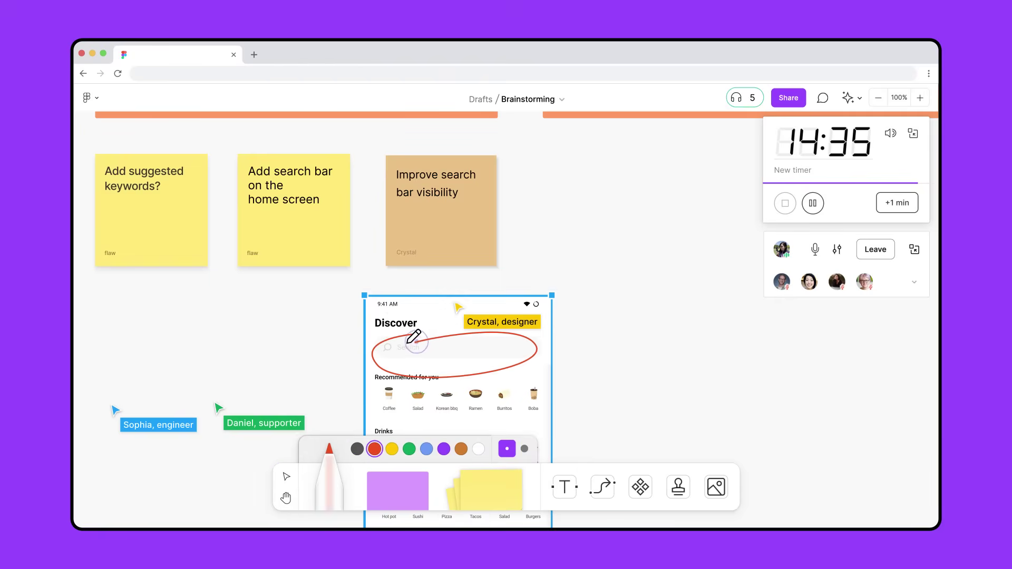
key("v")
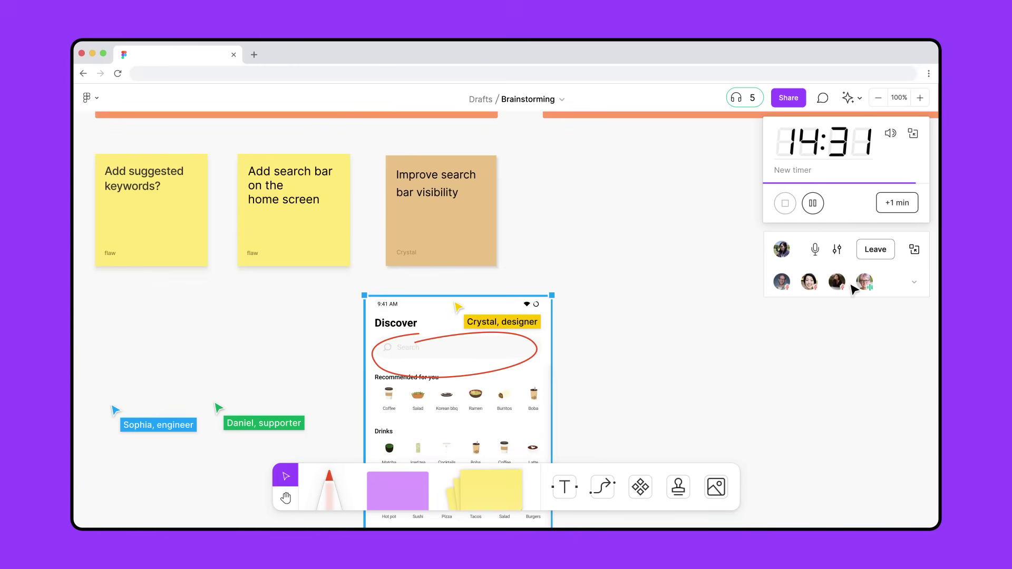
- Follow the researcher's view and send a heart-eyes reaction
left_click(867, 283)
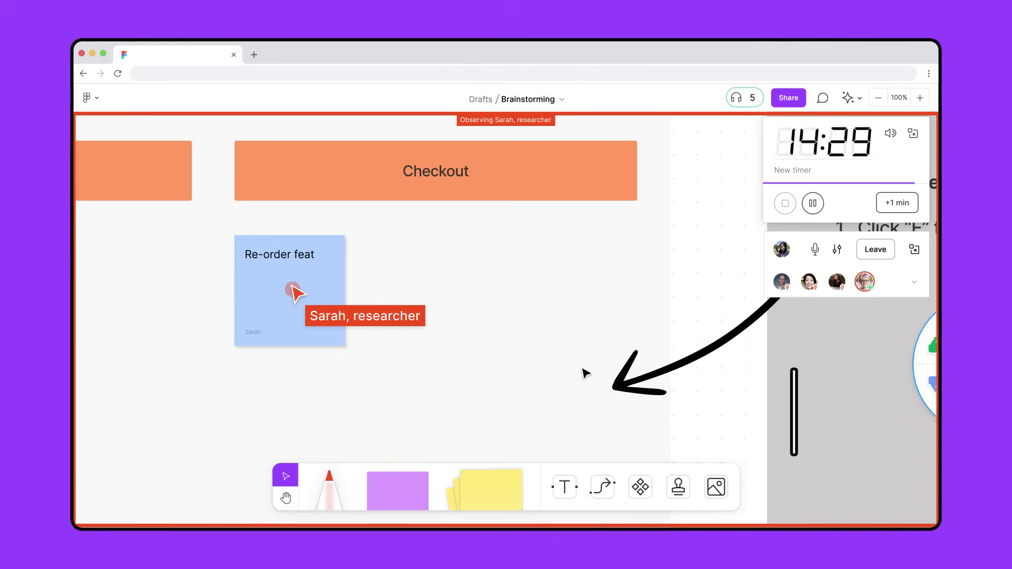
key("e")
left_click(511, 359)
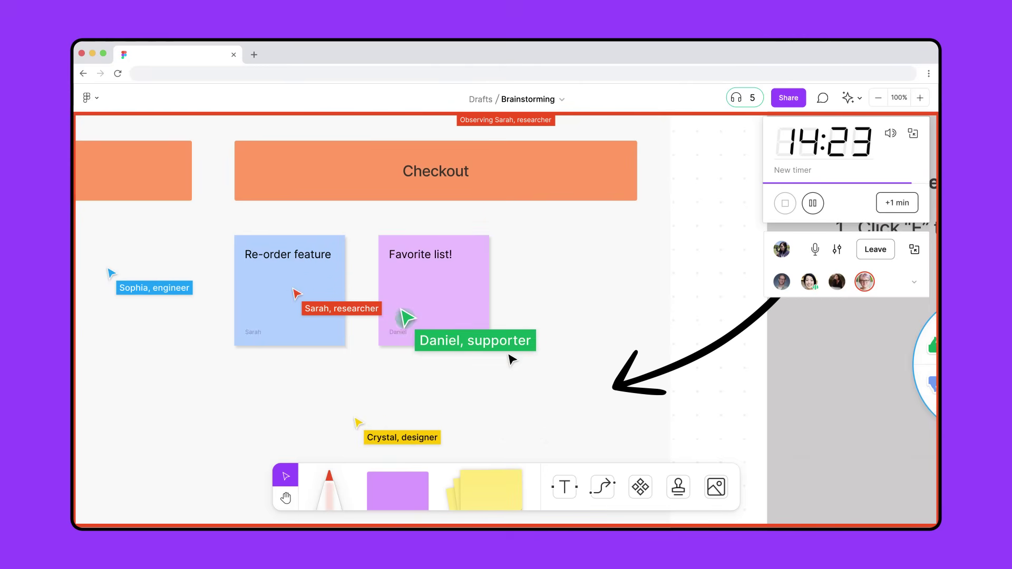
- Add a sticky under Browse reading 'Filter list by diet: Vegan, Halal'
key("space")
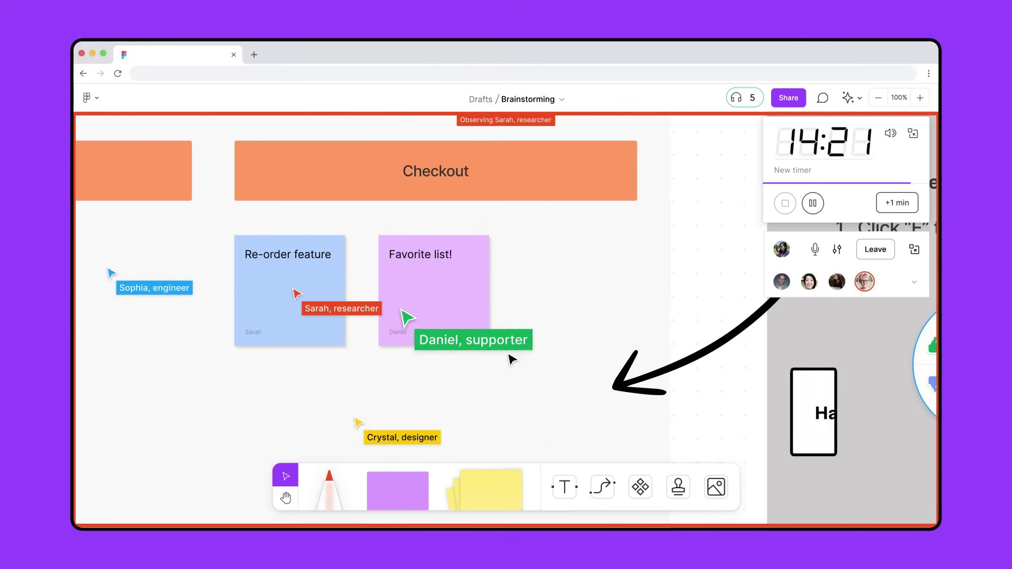
left_click_drag(172, 357, 606, 357)
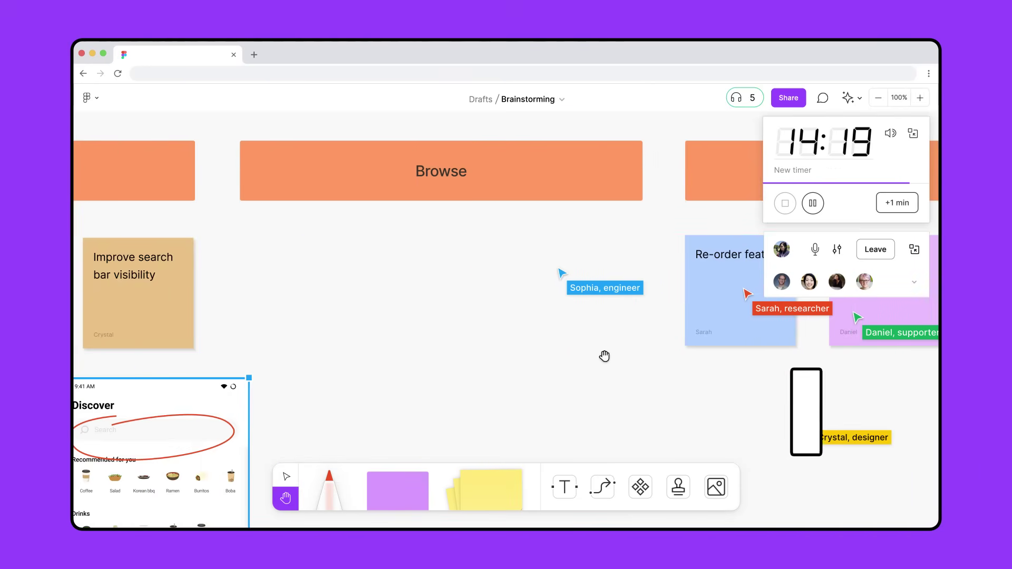
key("s")
left_click(305, 297)
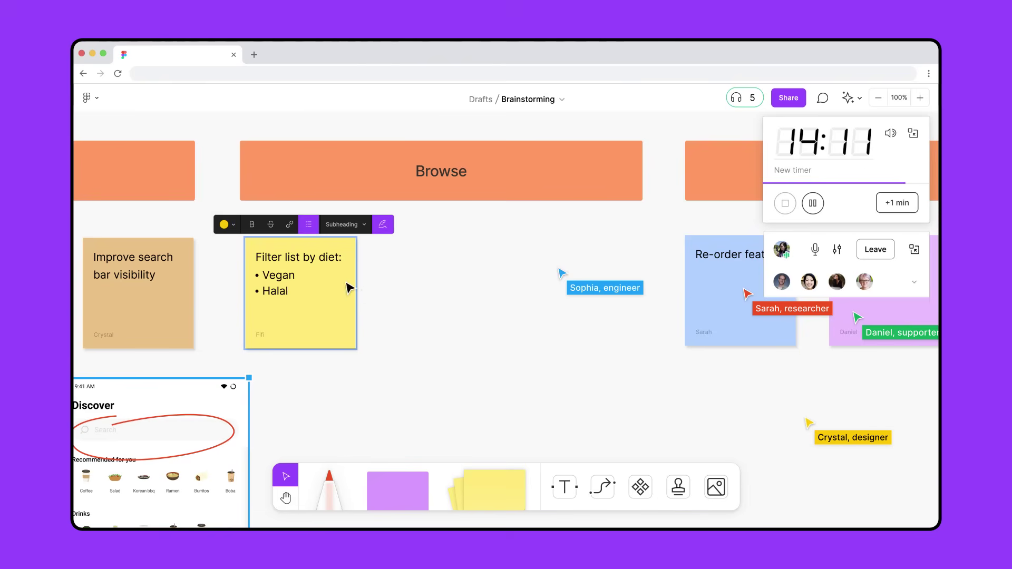
- Insert the Filter phone screenshot, shrink it to sticky size, and move it near the Browse stickies
key("ctrl+shift+k")
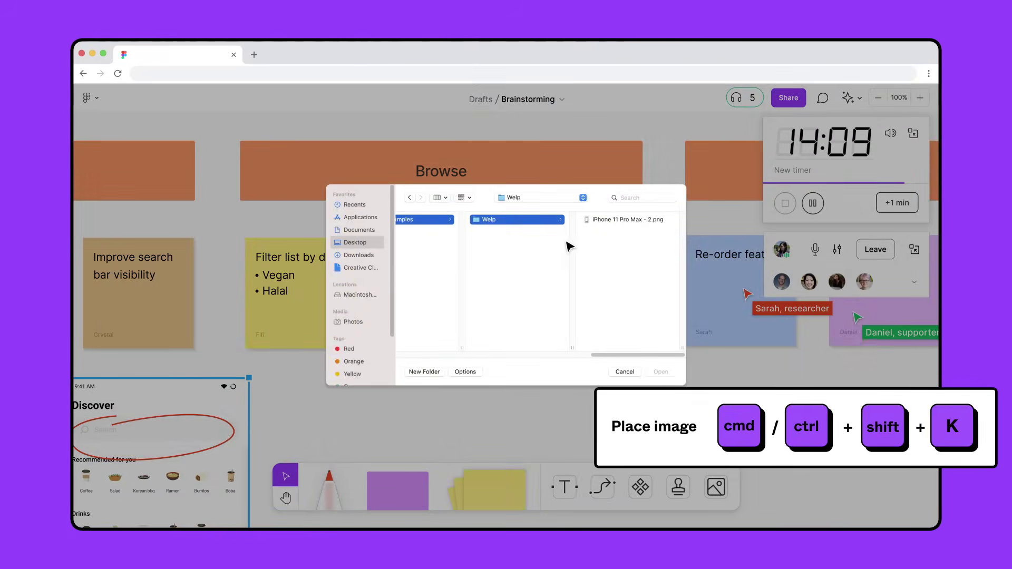
left_click(662, 371)
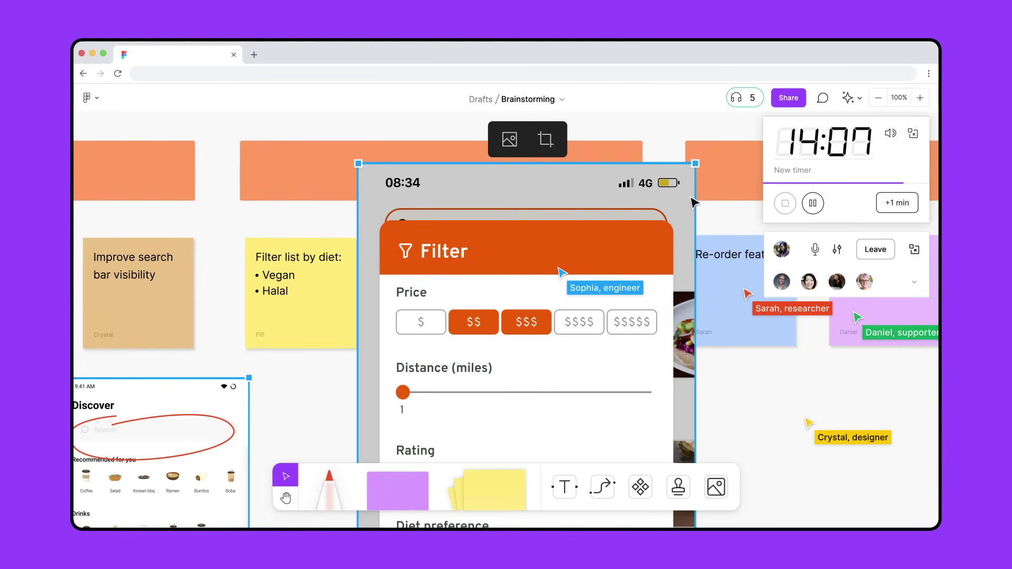
left_click_drag(695, 162, 599, 364)
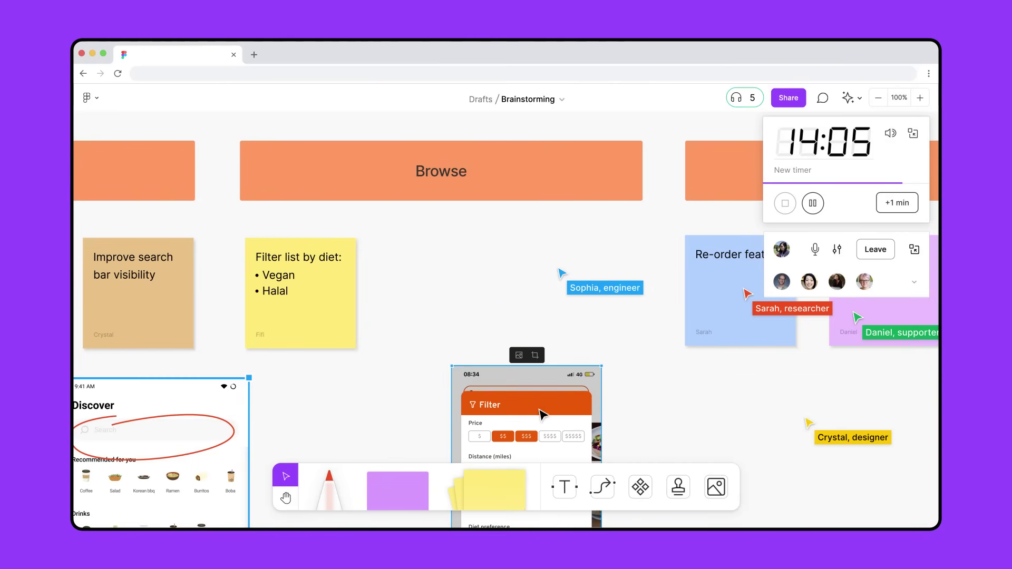
left_click_drag(543, 415, 462, 288)
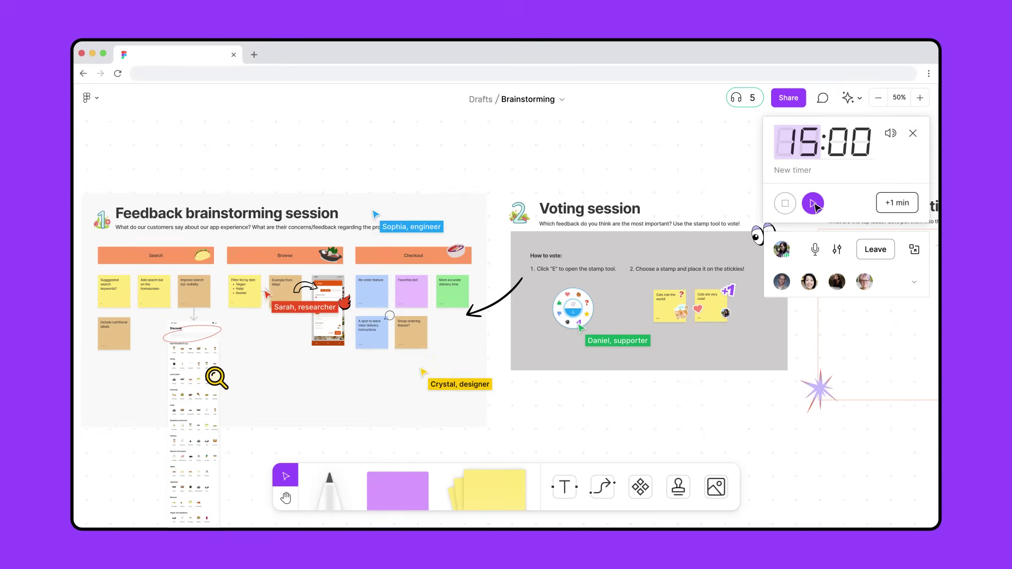
- Restart the 15-minute voting timer, following the researcher and then the supporter
left_click(813, 205)
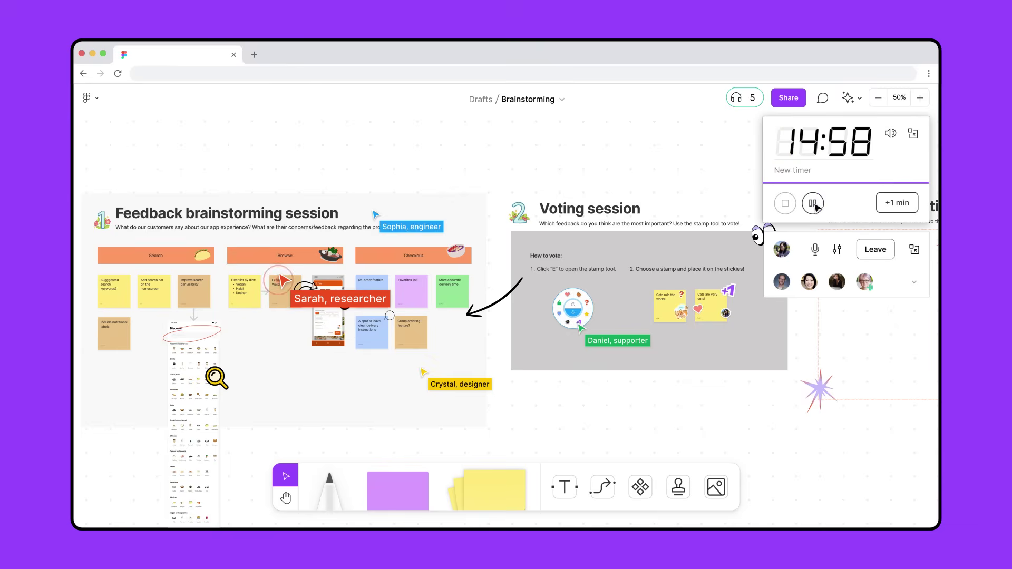
left_click(863, 281)
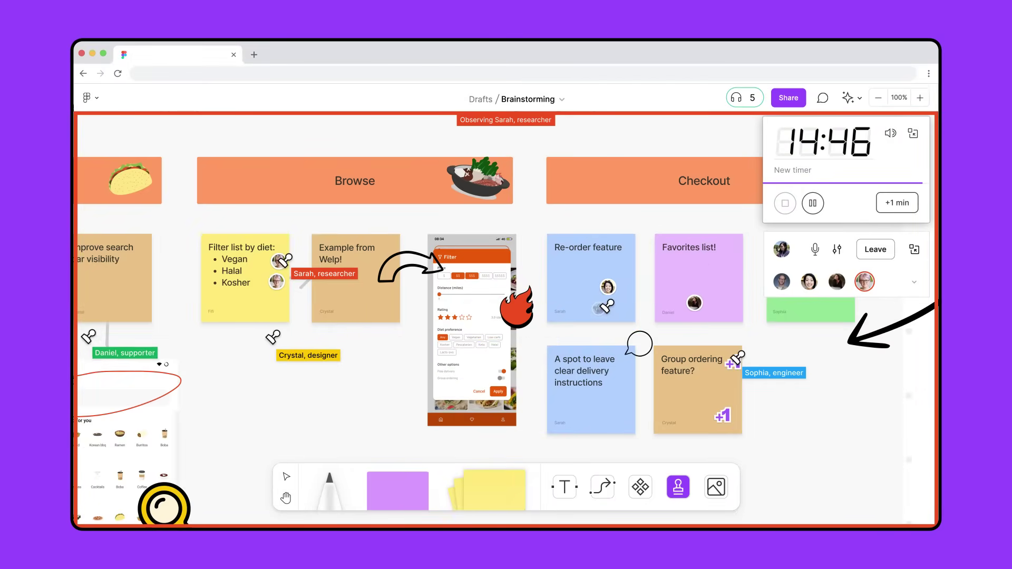
key("Escape")
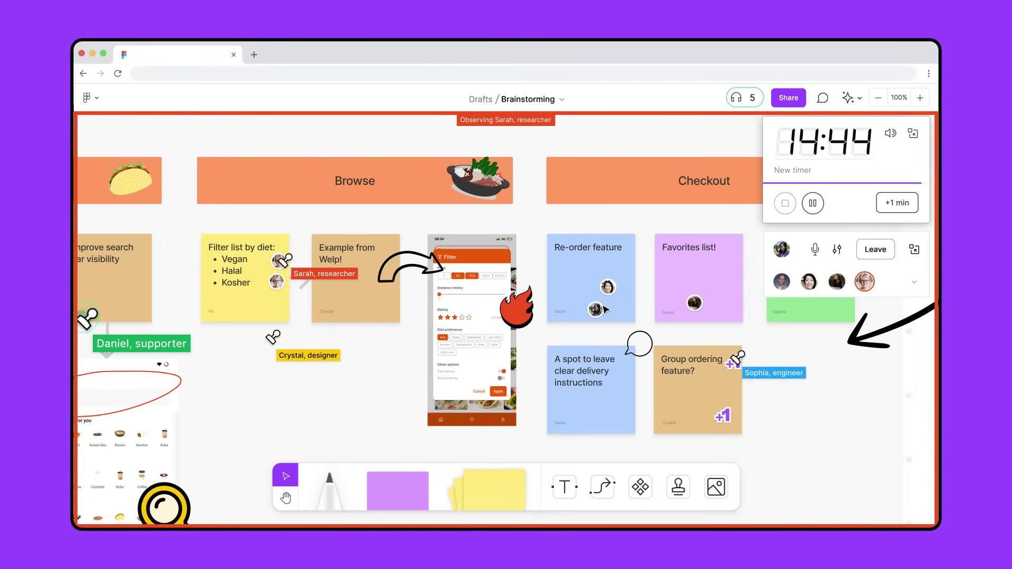
left_click(783, 281)
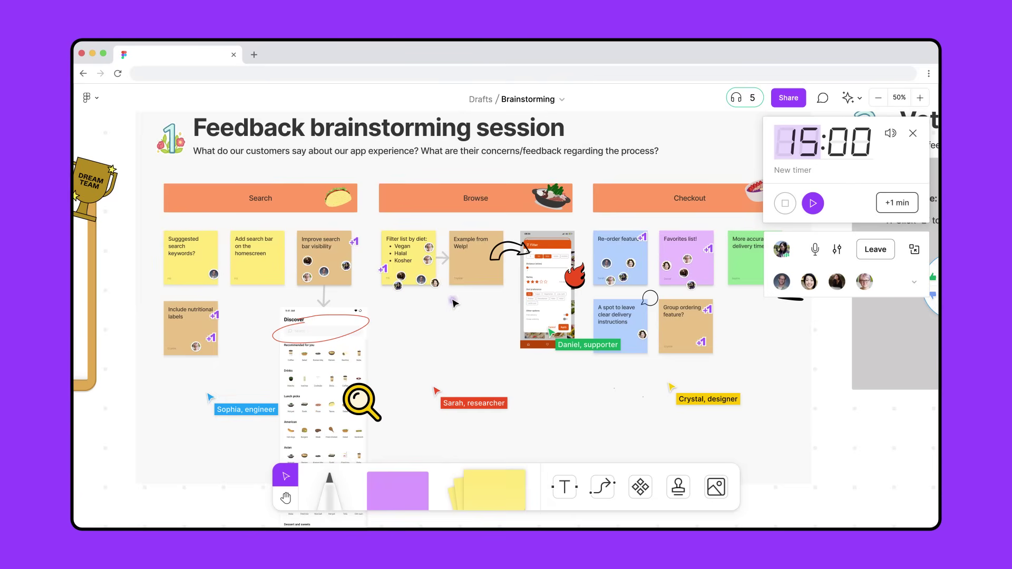
- Copy the four voted stickies: Improve search bar visibility, Filter list by diet, Re-order feature, Favorites list!
left_click(338, 250)
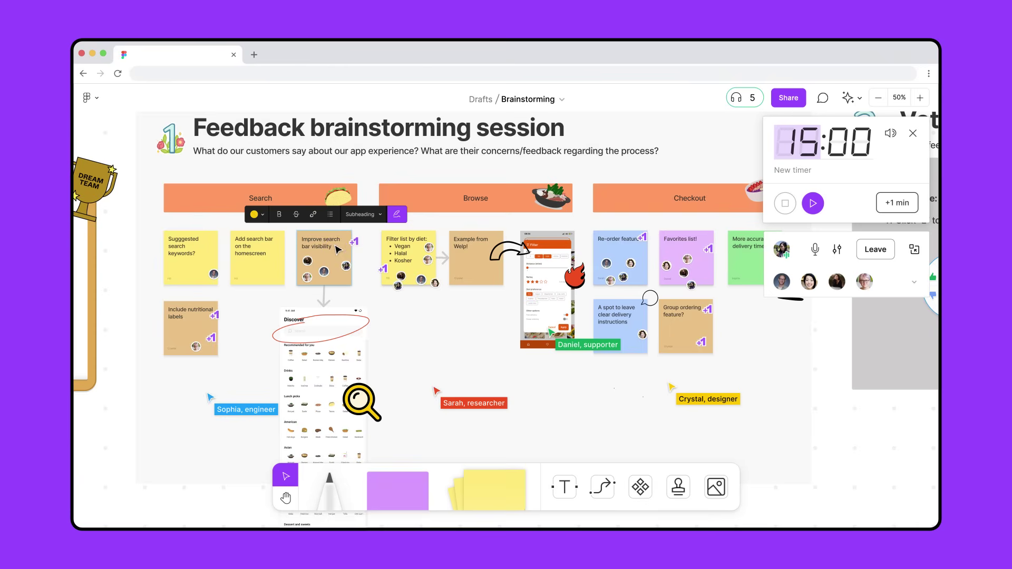
left_click(405, 263, "shift")
left_click(614, 261, "shift")
left_click(662, 259, "shift")
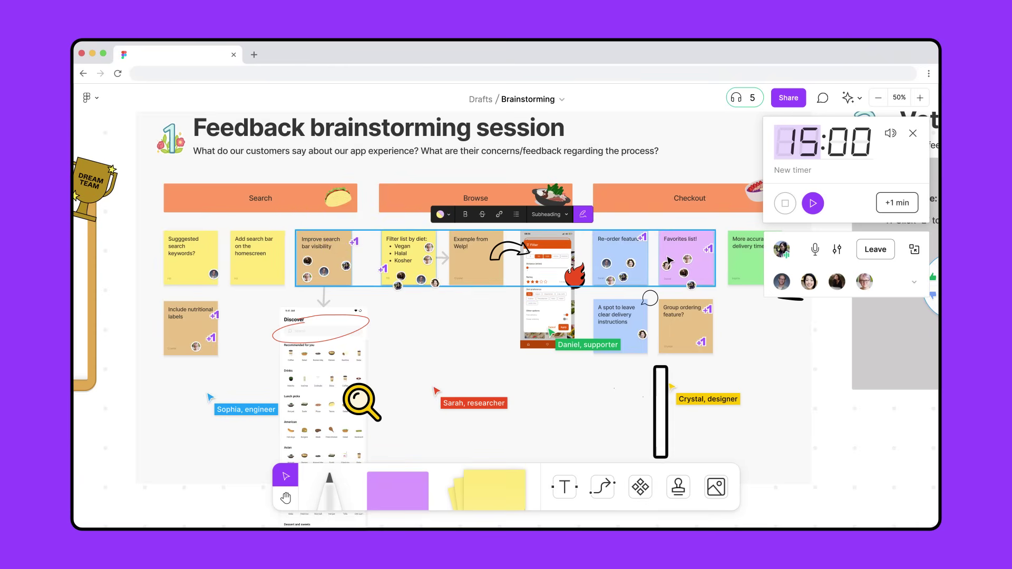
key("ctrl+c")
- Pan to Ideas prioritization and paste the four stickies into Top ideas
key("h")
left_click_drag(771, 314, 118, 367)
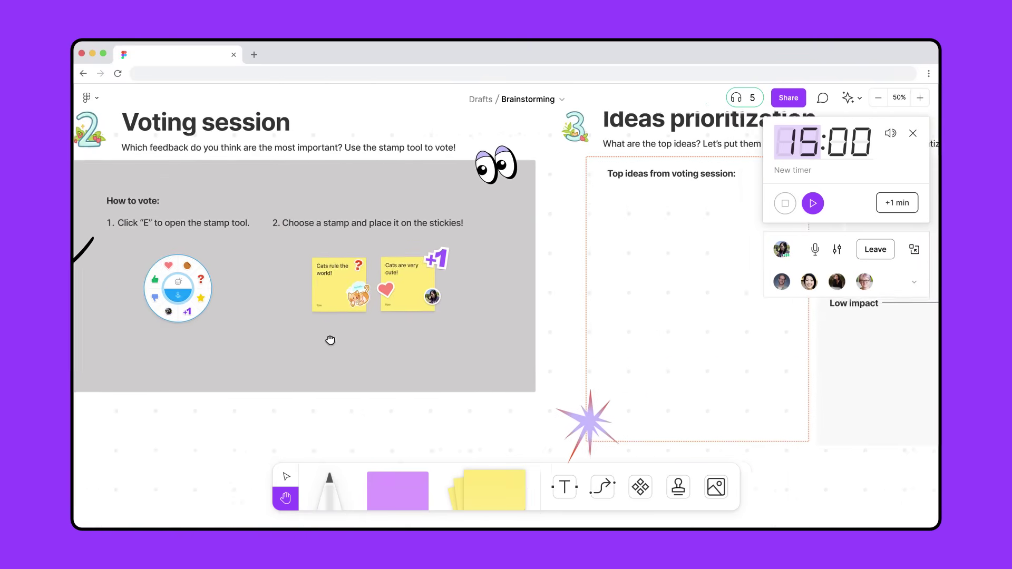
scroll(463, 330, "right", 5)
key("v")
key("ctrl+v")
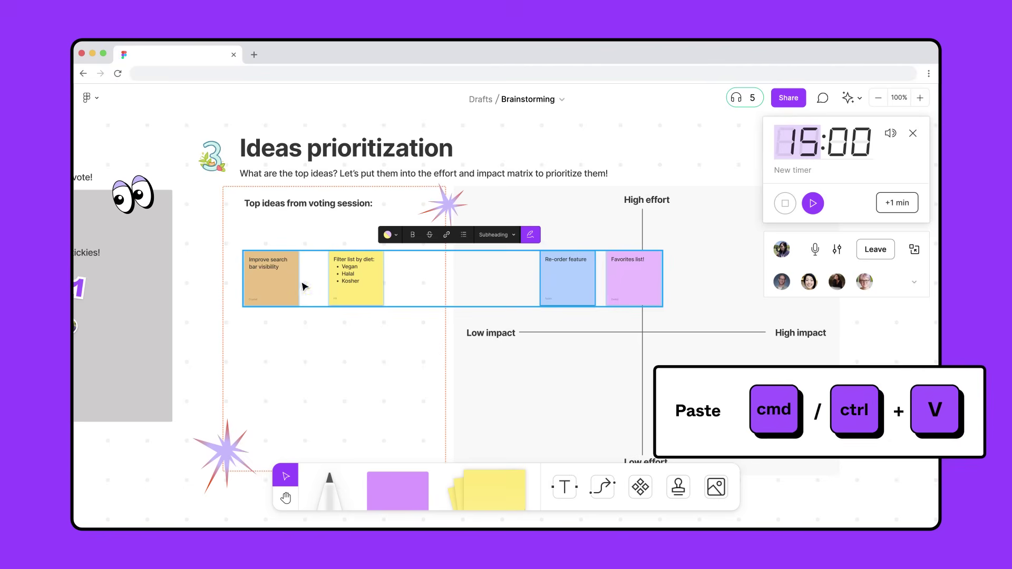
- Spread the pasted stickies apart and tidy them into an even 2x2 grid
left_click(554, 293)
left_click_drag(554, 293, 277, 413)
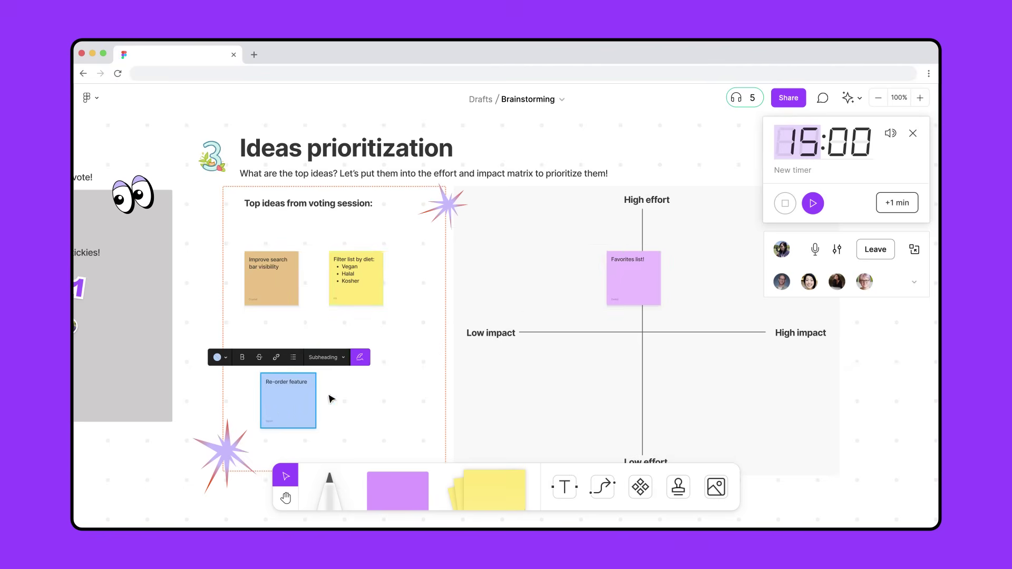
left_click_drag(633, 299, 372, 382)
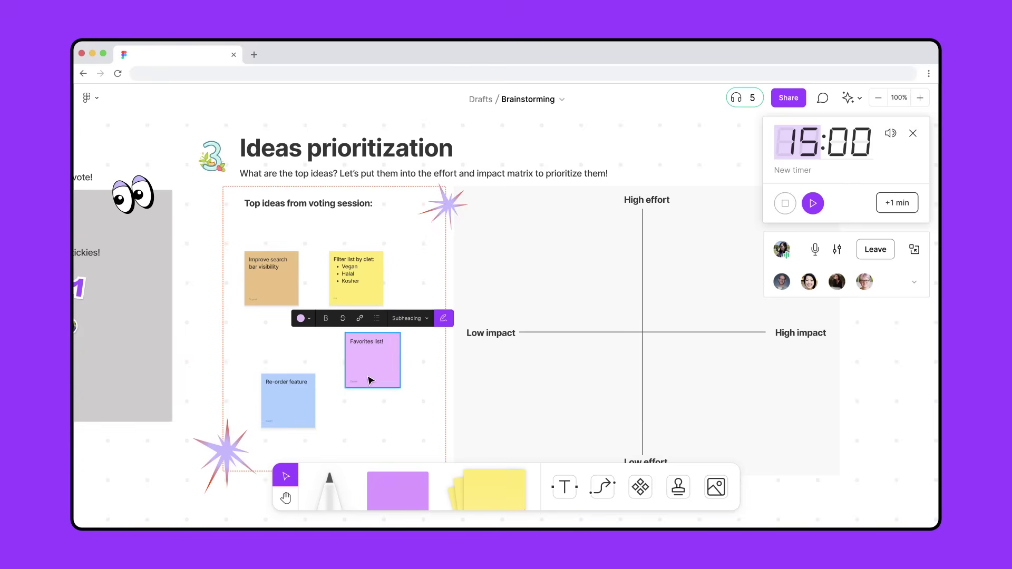
left_click_drag(246, 247, 420, 423)
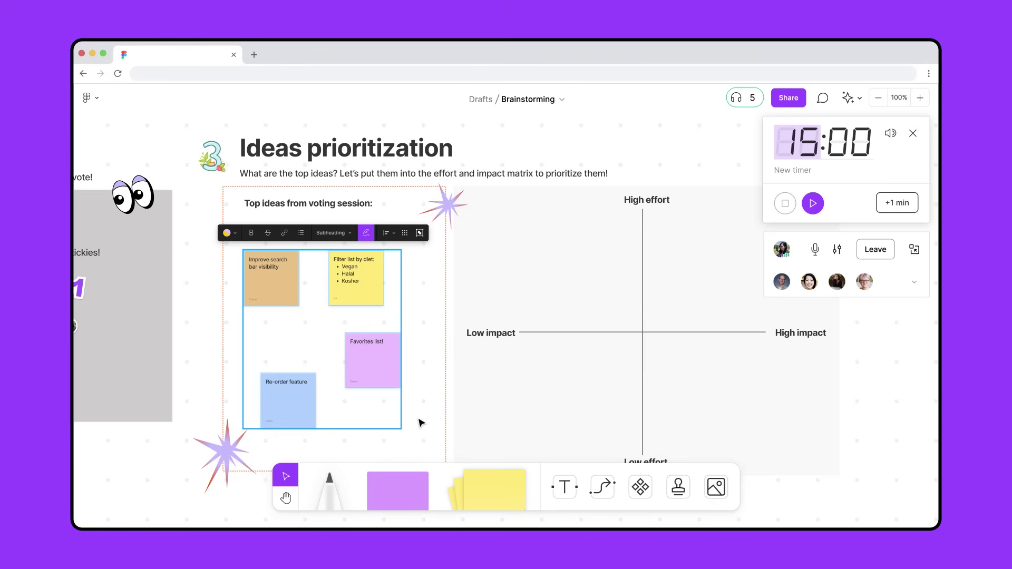
left_click(404, 233)
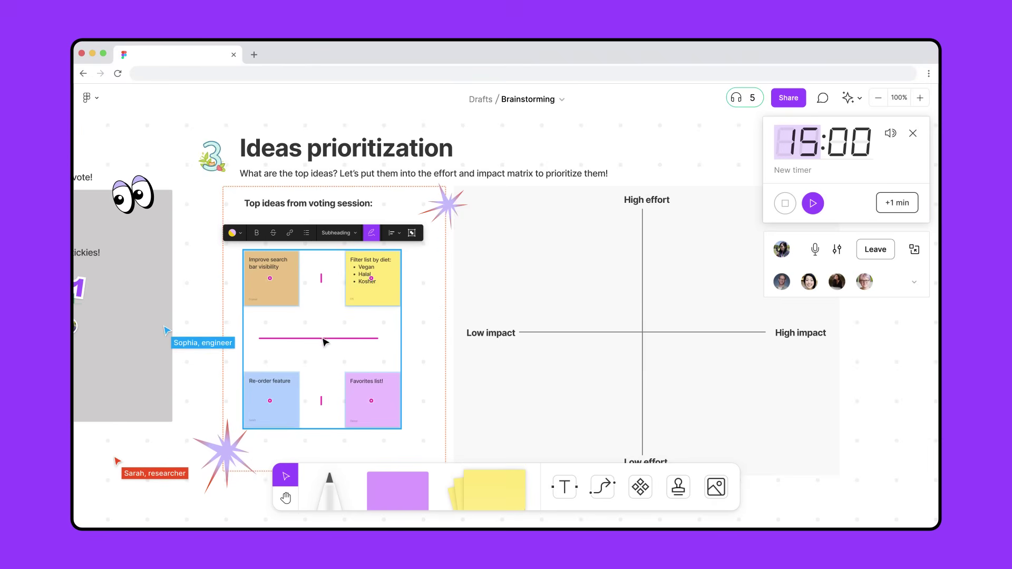
left_click_drag(323, 338, 324, 313)
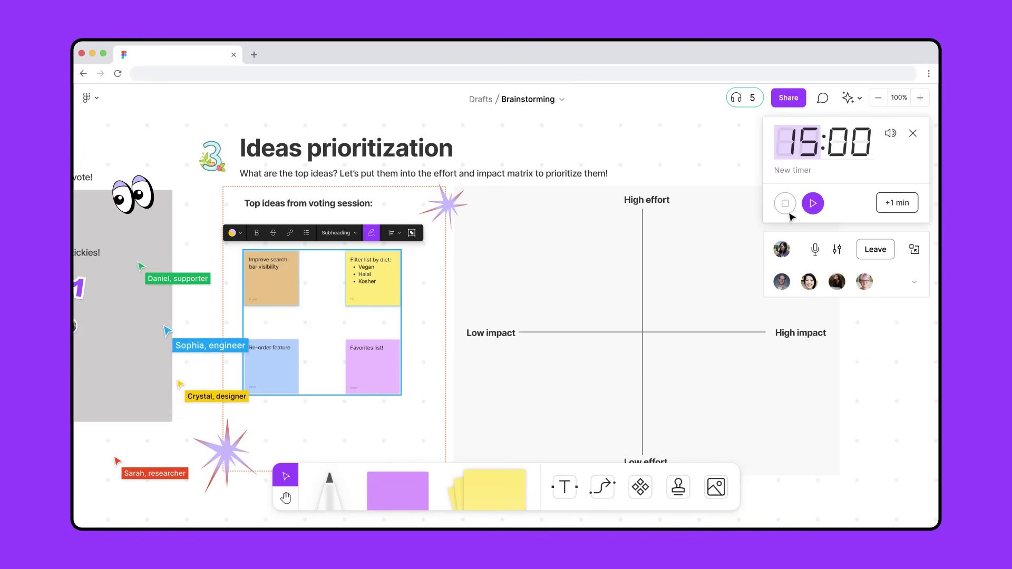
- Start the 15-minute timer, then place Filter list by diet and Re-order feature in their matrix quadrants
left_click(813, 204)
key("Escape")
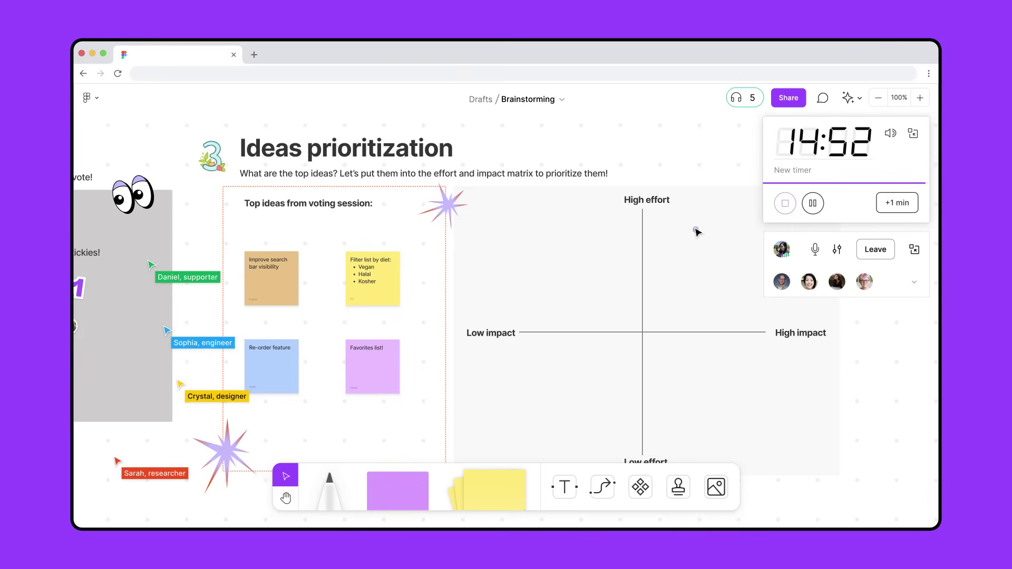
left_click_drag(384, 287, 719, 396)
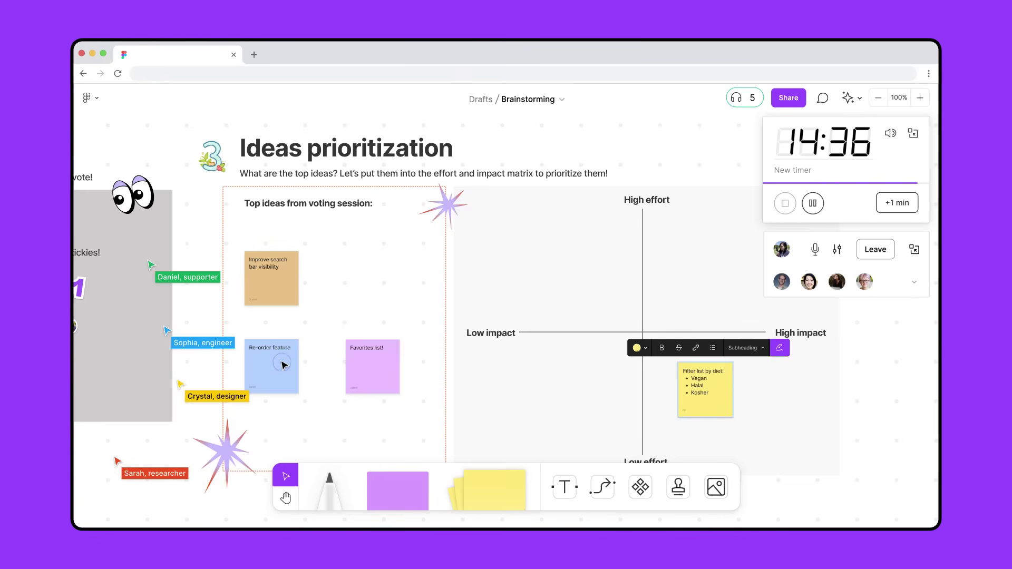
left_click_drag(284, 366, 687, 283)
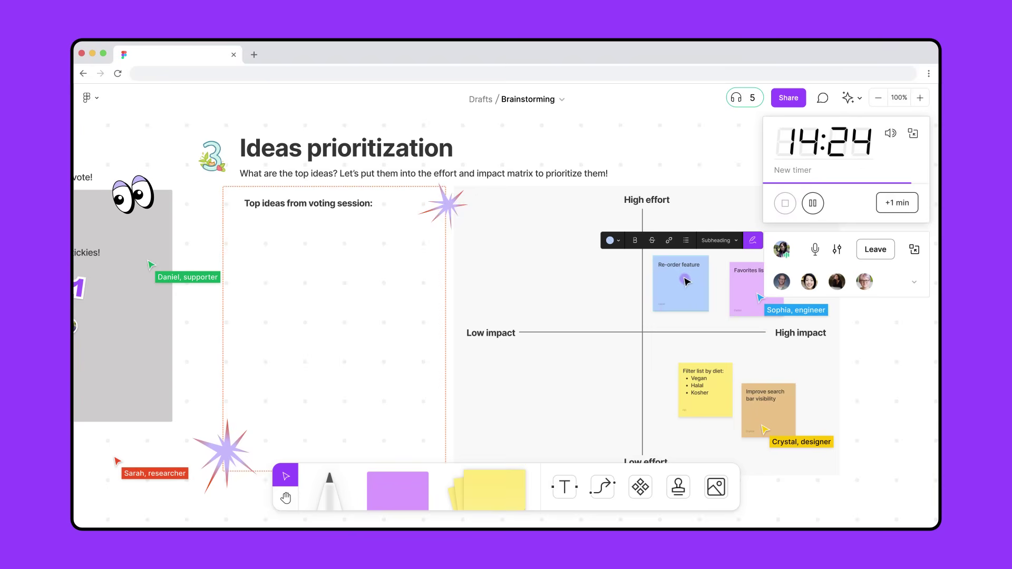
- Nudge Re-order feature into place, move to the user-flow diagram, and follow Sarah's view
left_click_drag(687, 281, 682, 285)
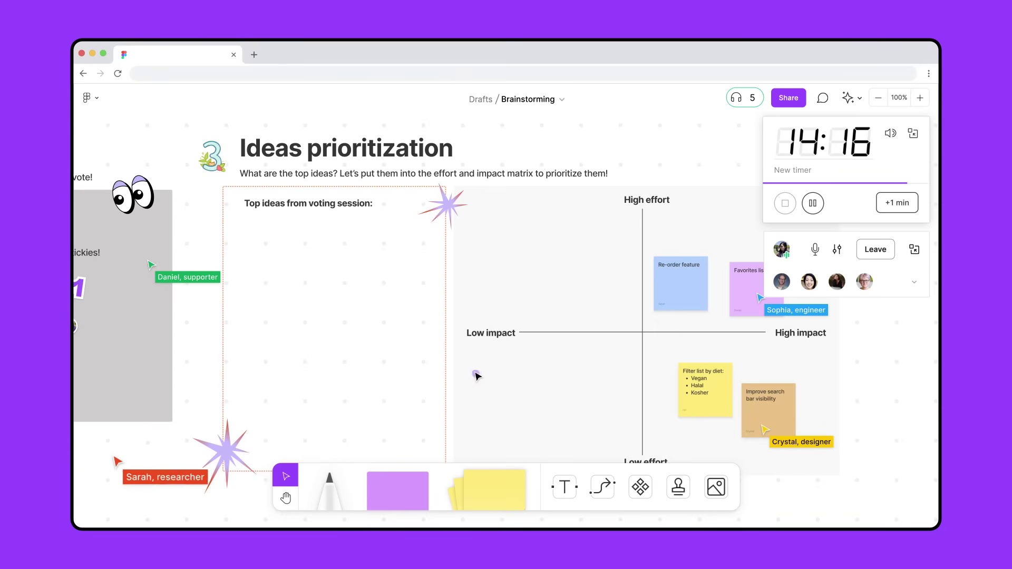
left_click(477, 376)
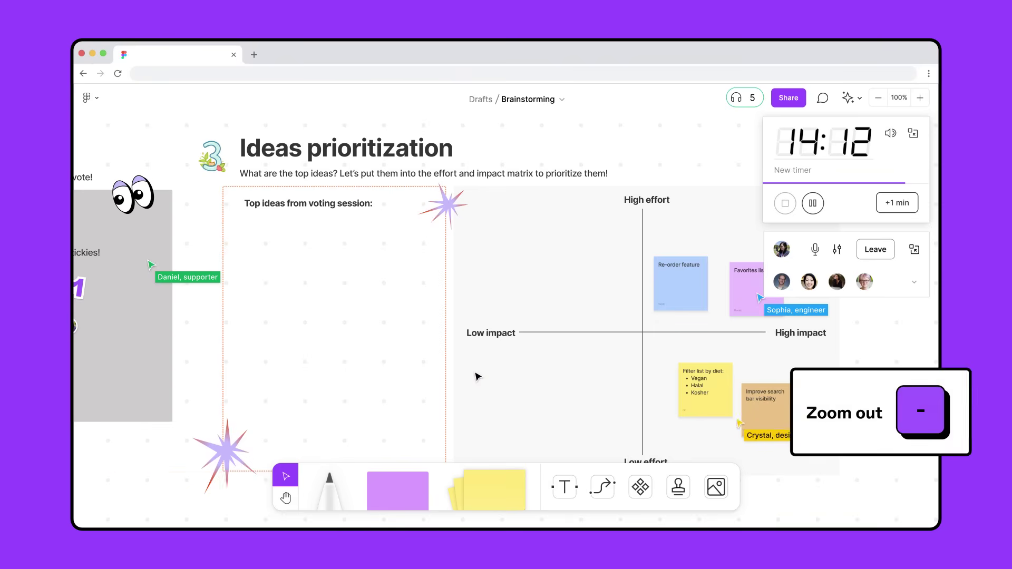
key("minus")
key("minus")
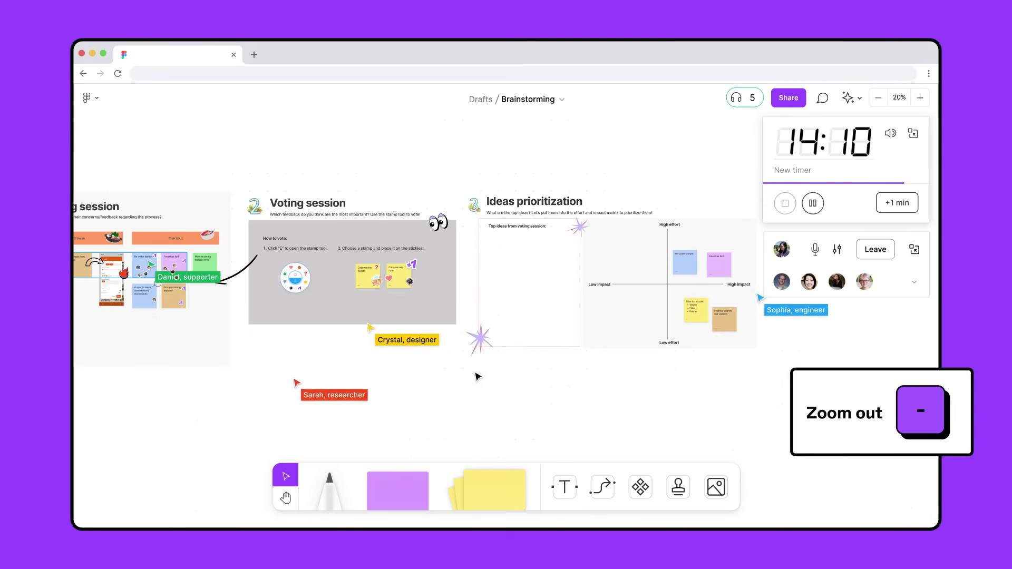
key("h")
left_click_drag(477, 376, 477, 254)
key("v")
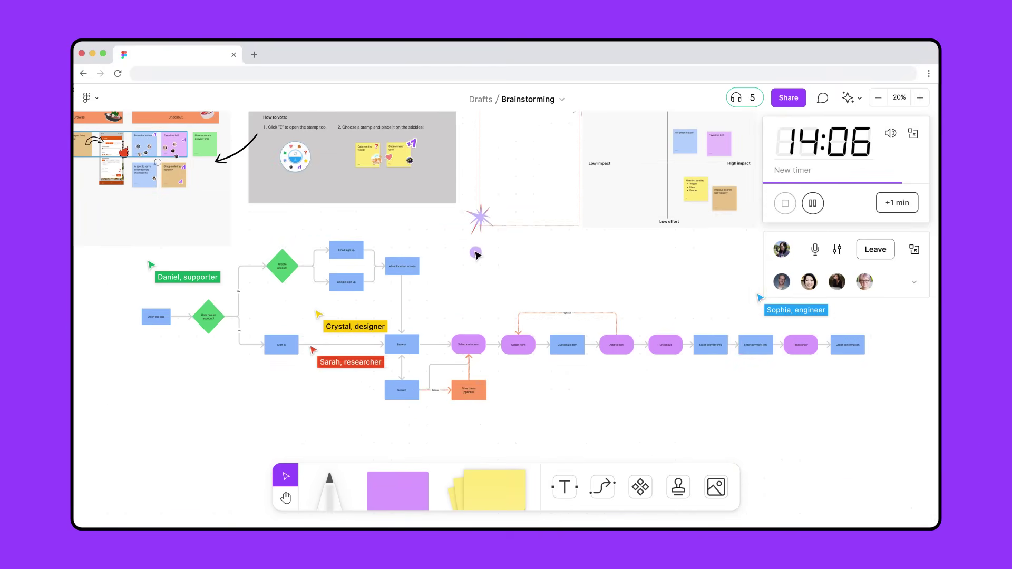
left_click(866, 283)
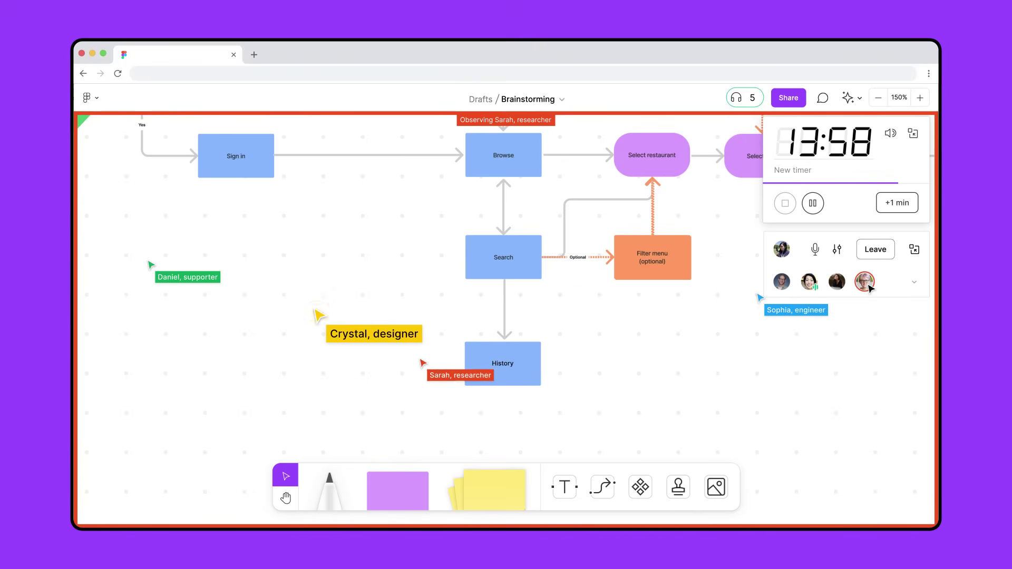
- Branch a rounded-rectangle Re-order step off Browse in the user-journey flowchart
key("space")
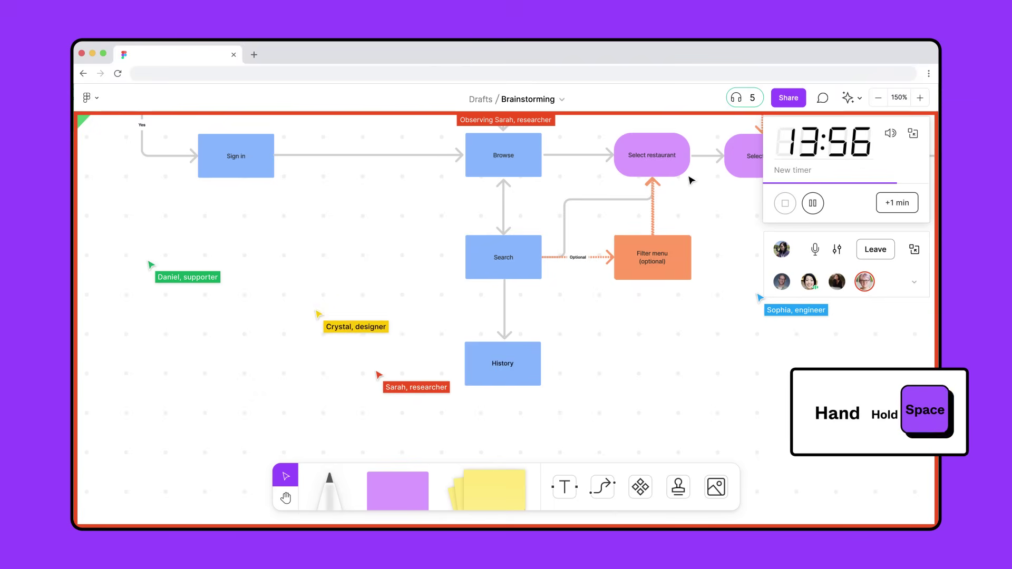
left_click_drag(688, 97, 688, 314)
mouse_move(535, 373)
left_mouse_down()
mouse_move(572, 357)
mouse_move(571, 282)
mouse_move(618, 273)
left_mouse_up()
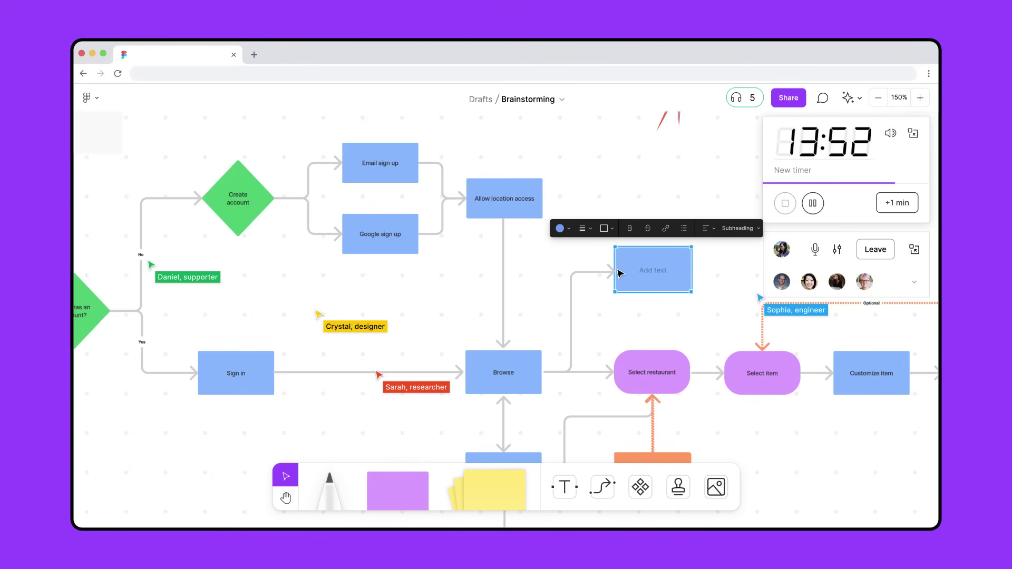
left_click(609, 230)
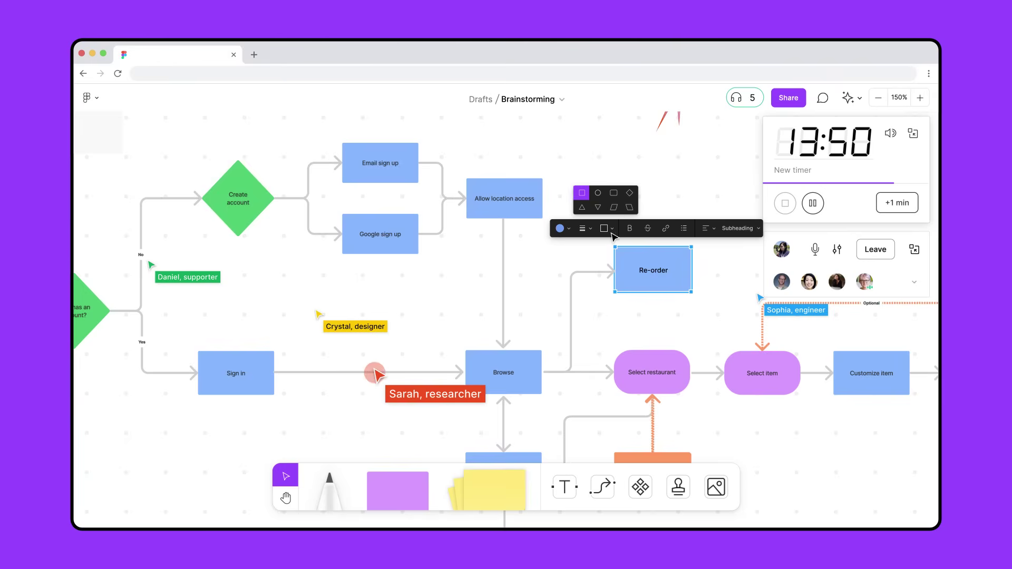
left_click(615, 195)
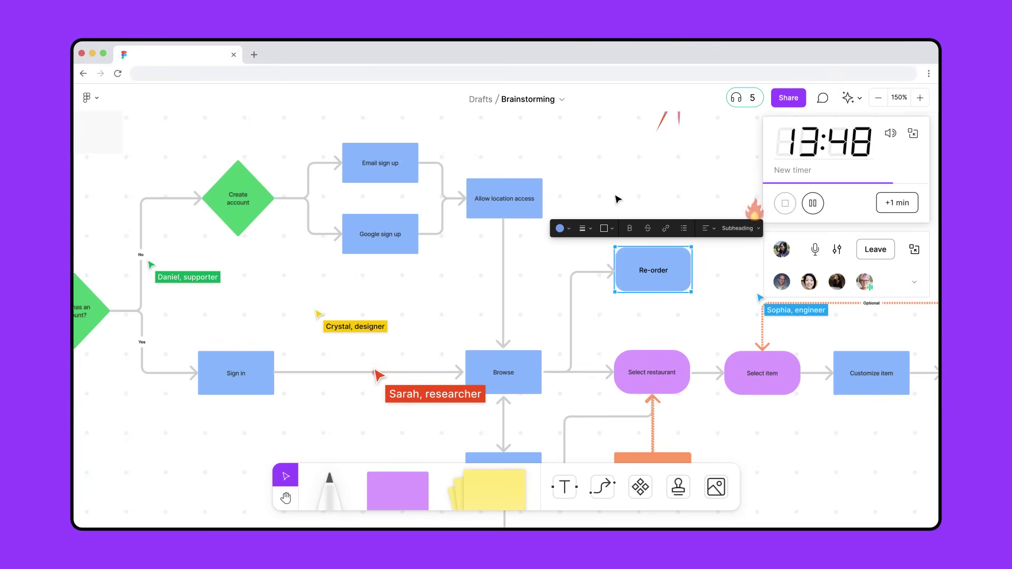
left_click(617, 199)
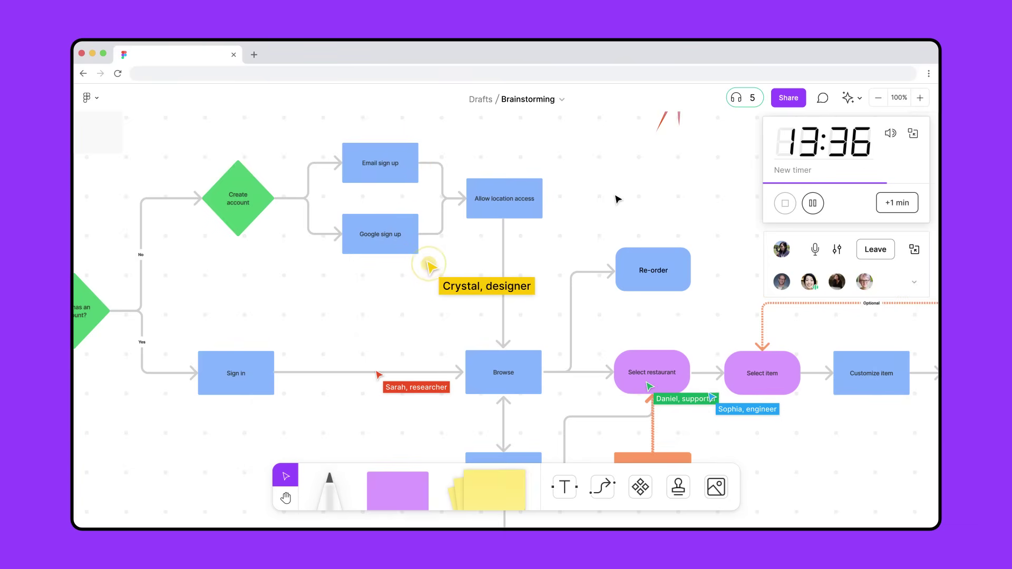
- Move the Brainstorming file from Drafts to the team's Design project with Move to project
left_click(616, 198)
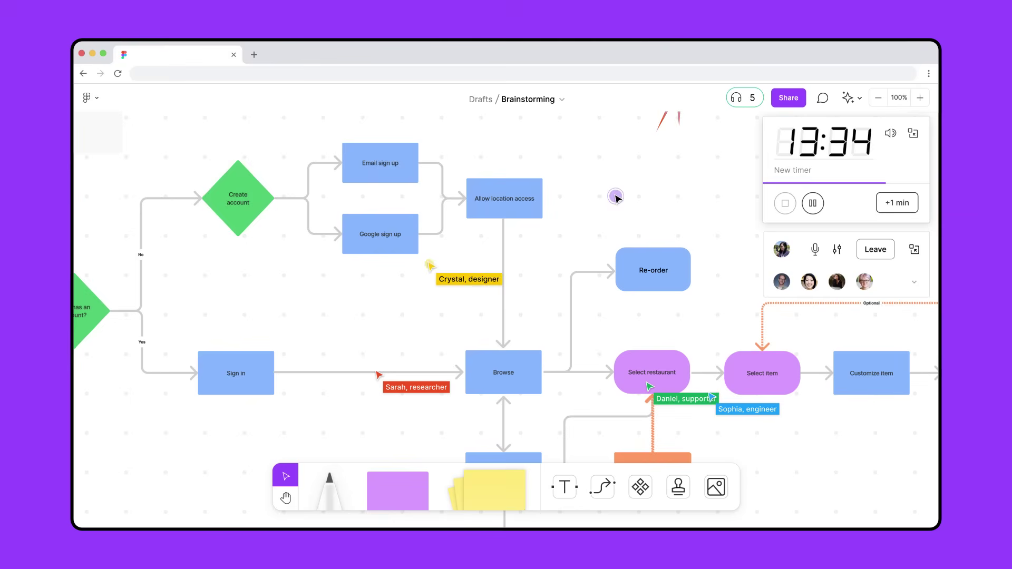
left_click(563, 100)
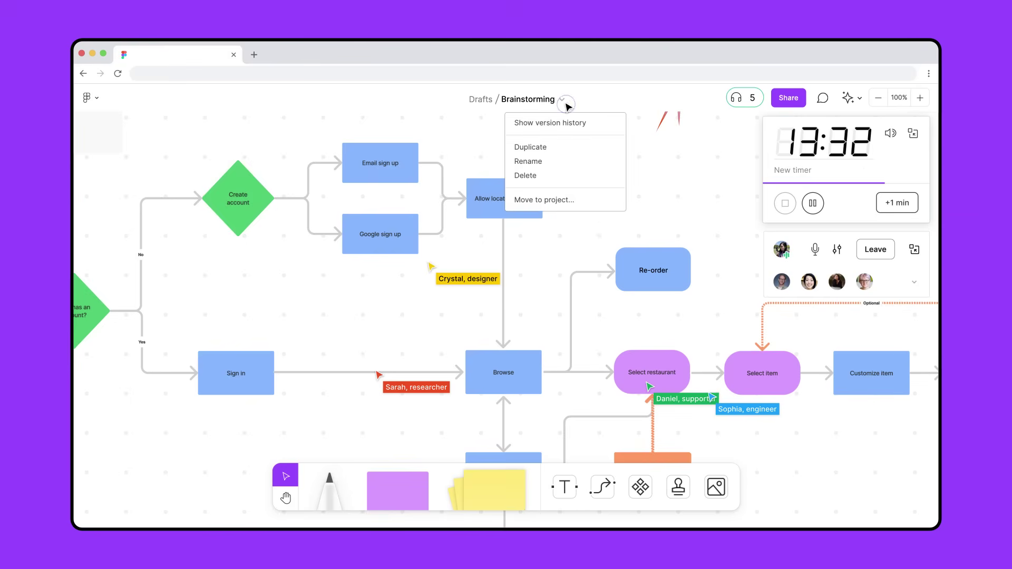
left_click(574, 199)
left_click(482, 275)
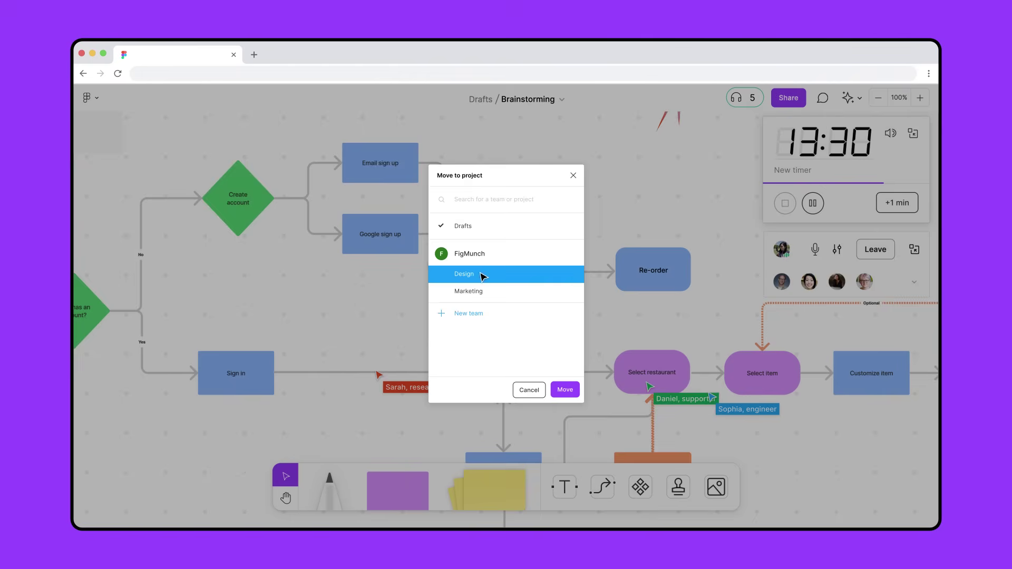
left_click(566, 396)
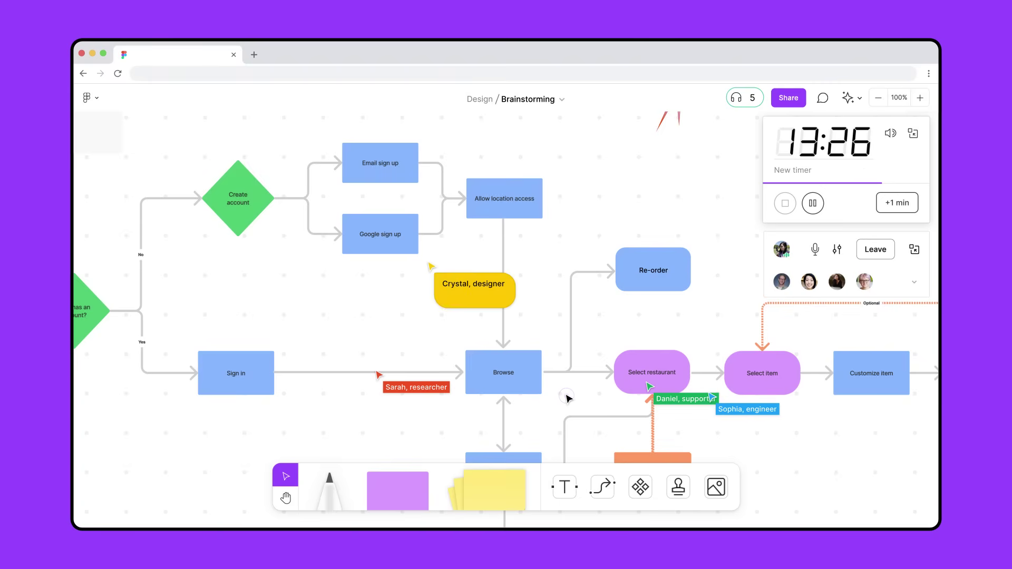
left_click(566, 398)
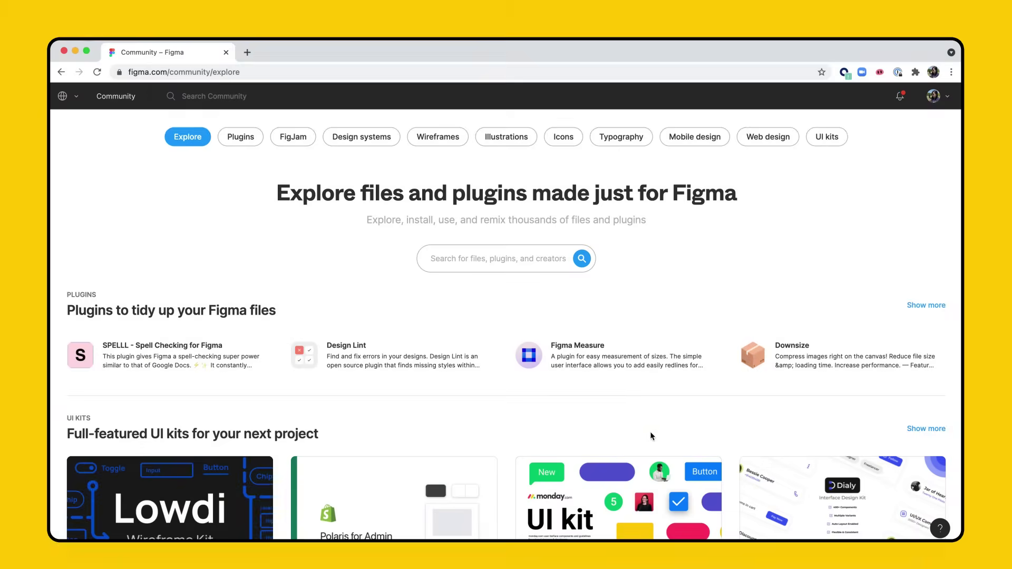
- Open the FigJam Basics card from the Community FigJam category
left_click(302, 139)
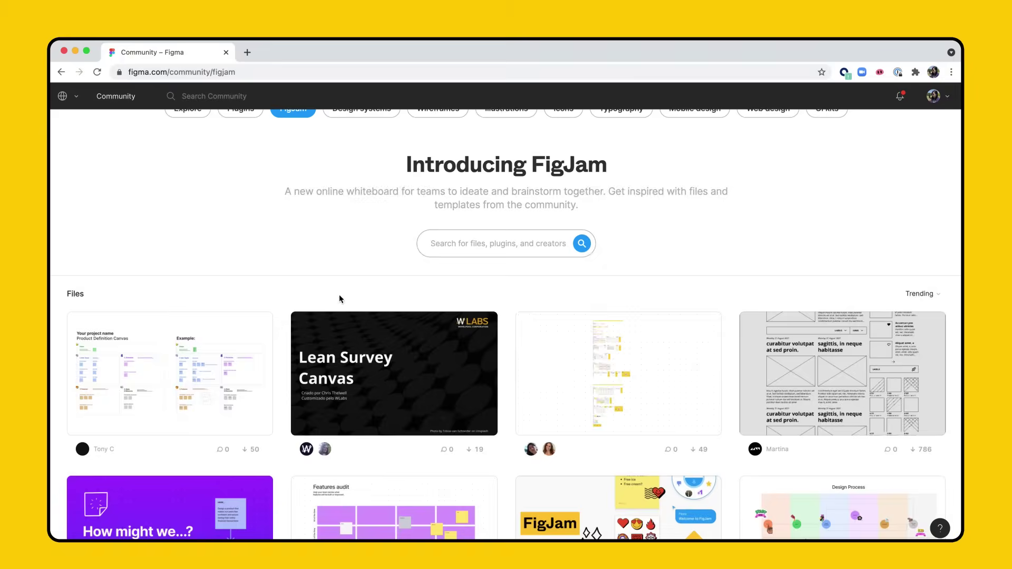
scroll(340, 294, "down", 5)
left_click(562, 354)
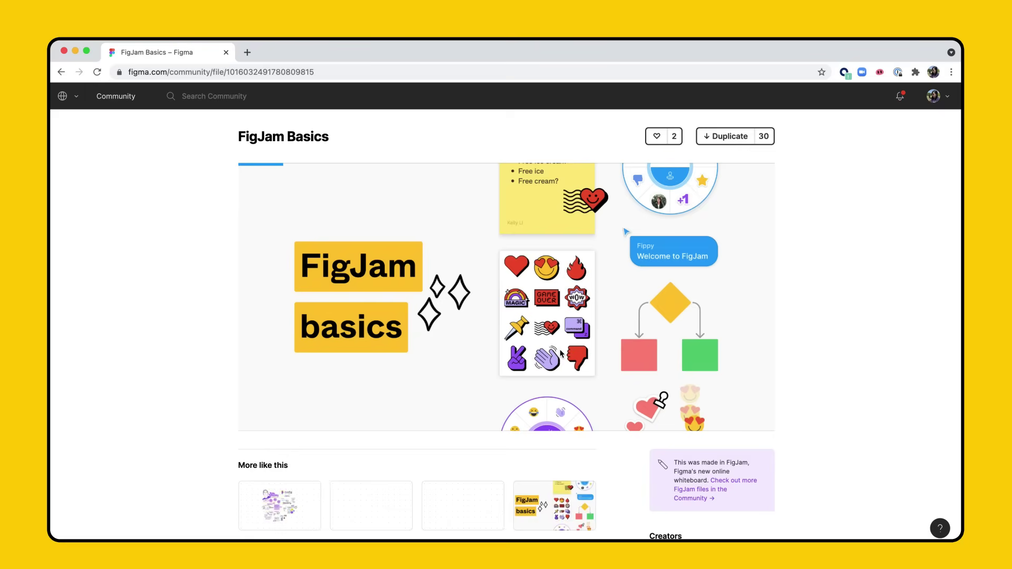